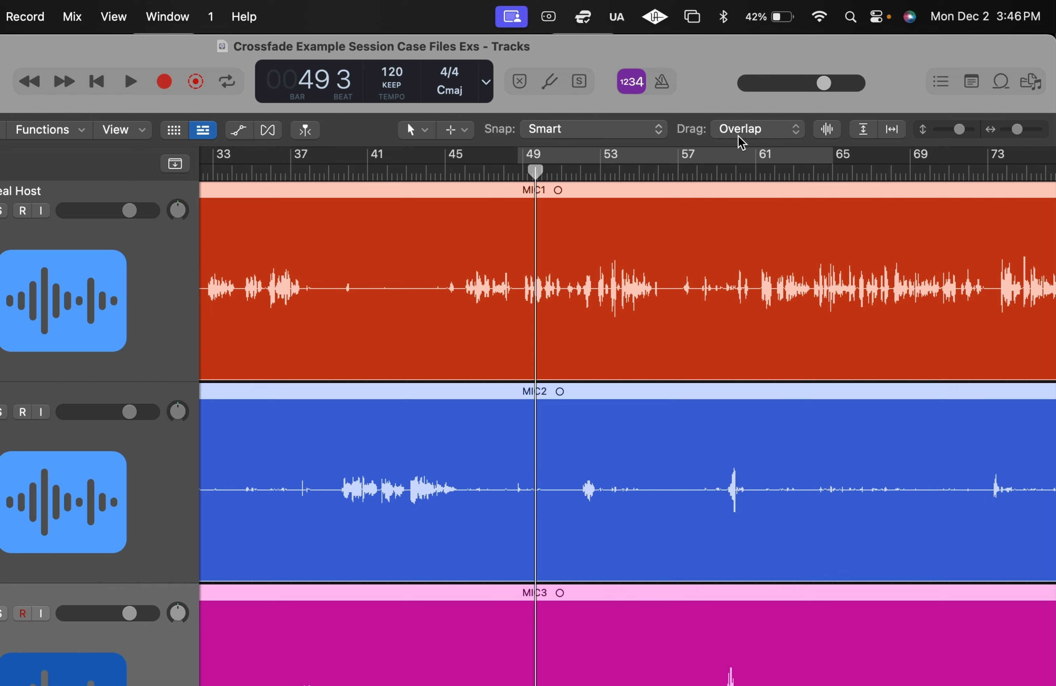
- Set the drag mode to X-Fade and turn on the cycle range running from just before bar 49 to bar 65
click(745, 133)
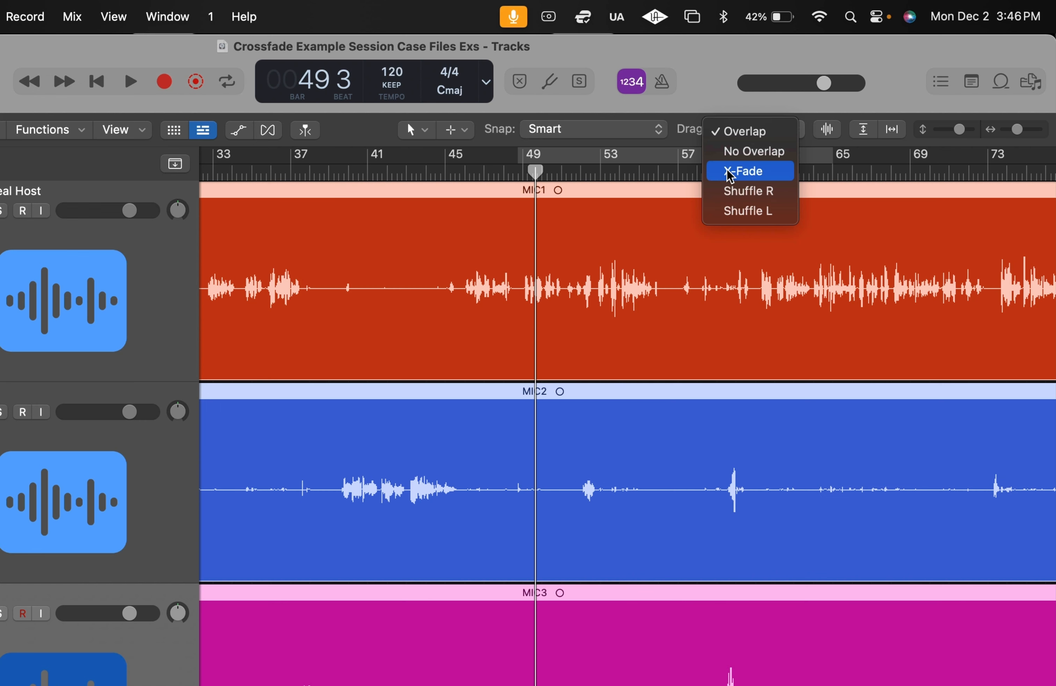
click(732, 173)
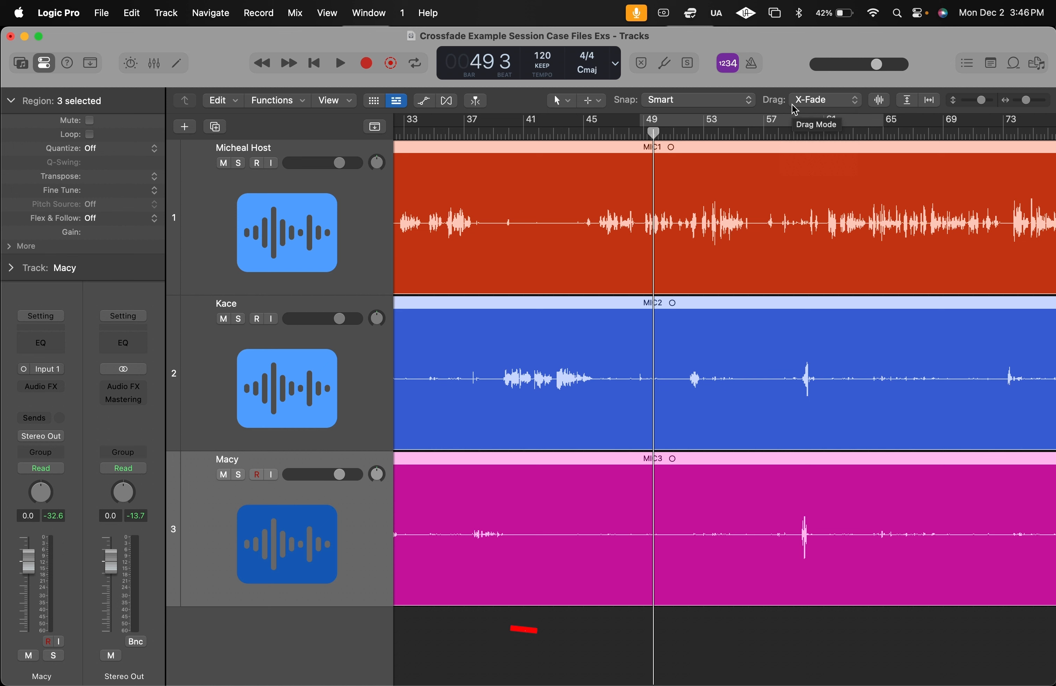
scroll(664, 147, right, 3)
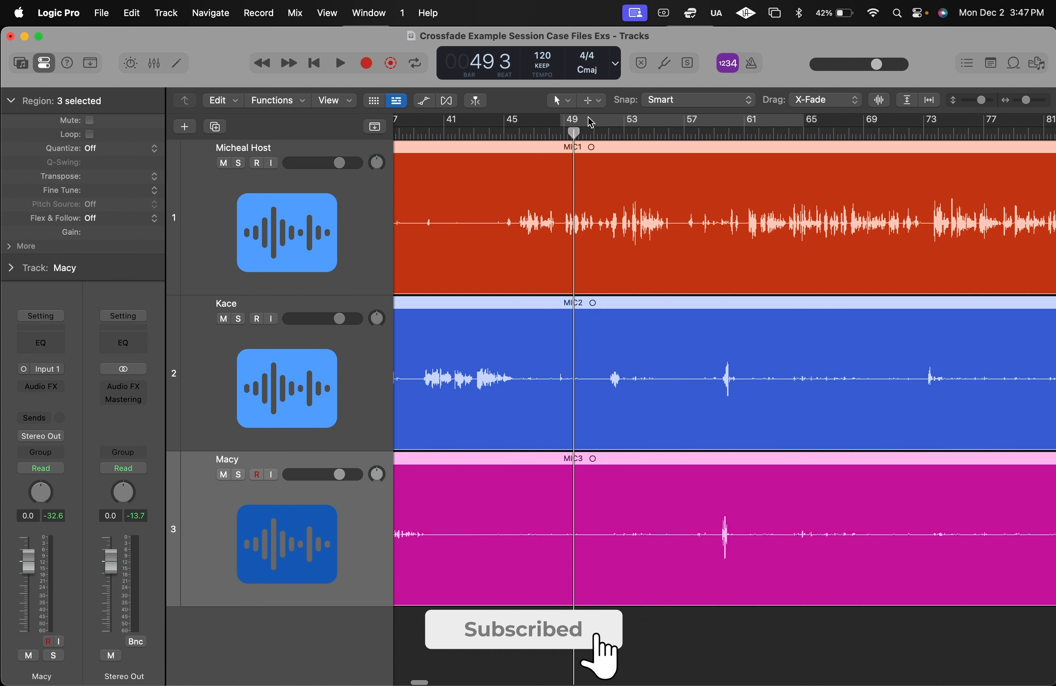
click(591, 121)
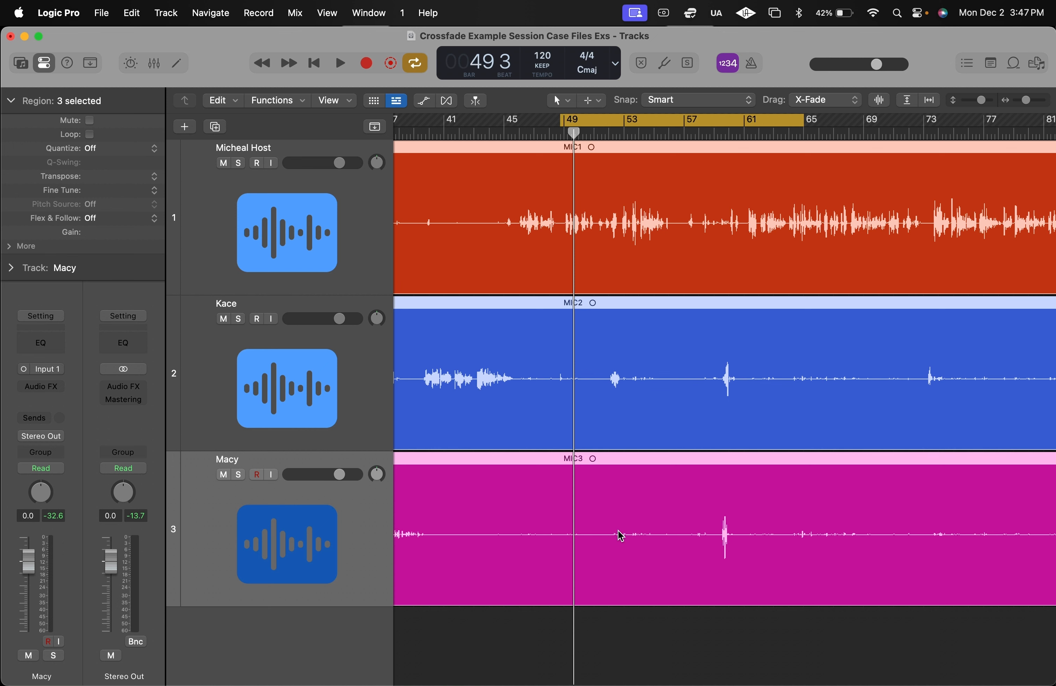
- Play the three mic tracks from about bar 49 to bar 61 to review the passage
scroll(602, 424, right, 3)
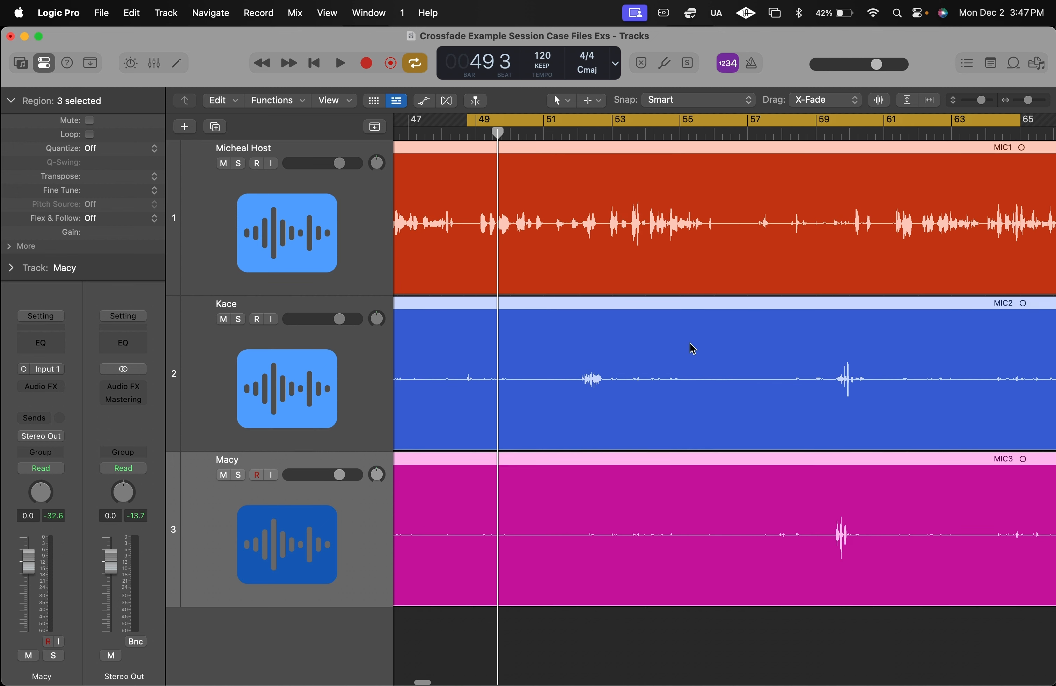
key(super+Right)
key(super+Right)
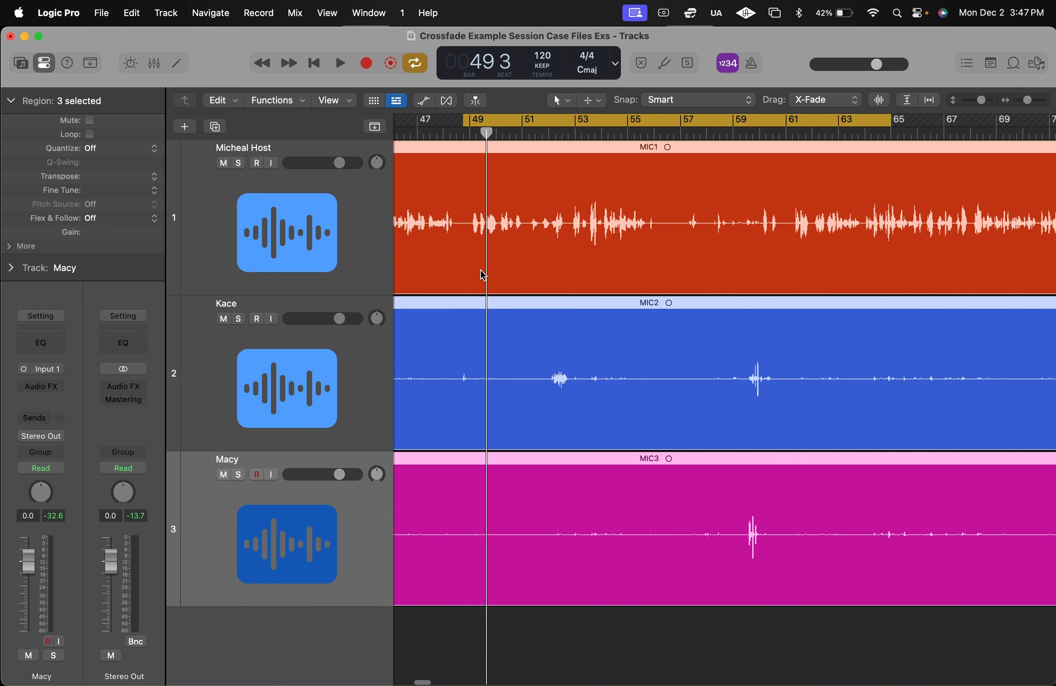
scroll(563, 315, left, 2)
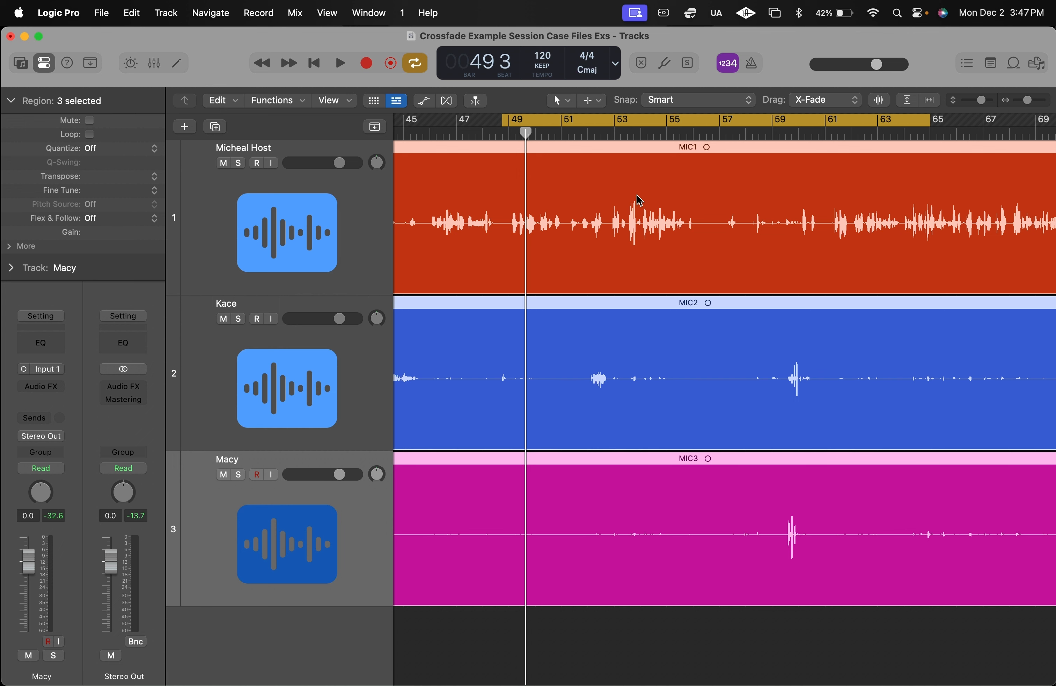
scroll(640, 200, left, 2)
key(space)
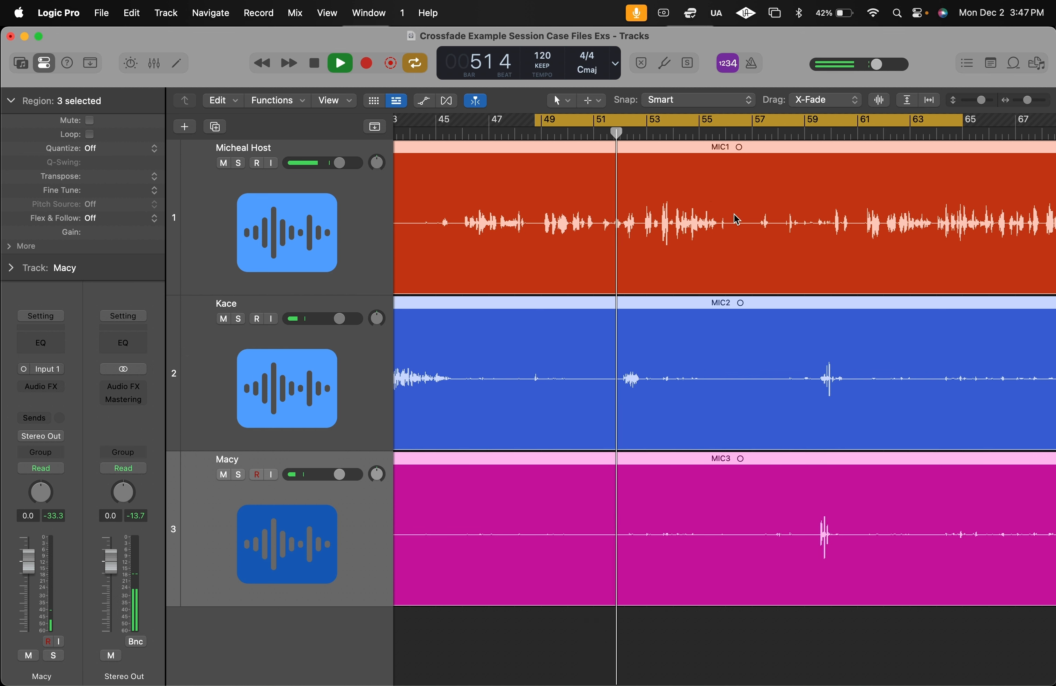
scroll(730, 213, right, 2)
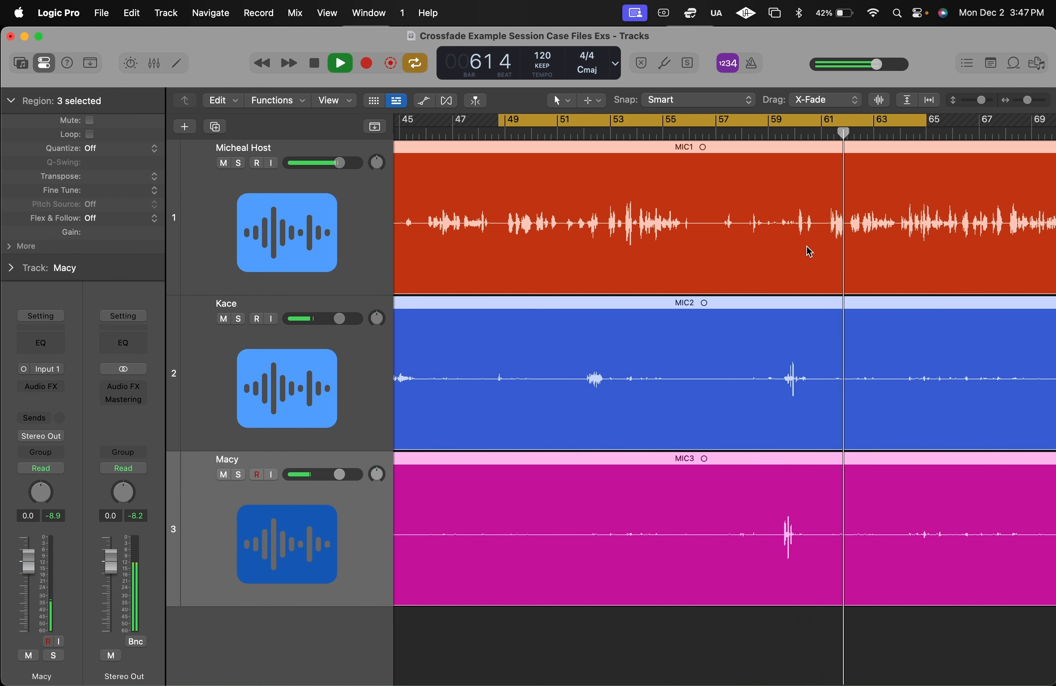
key(space)
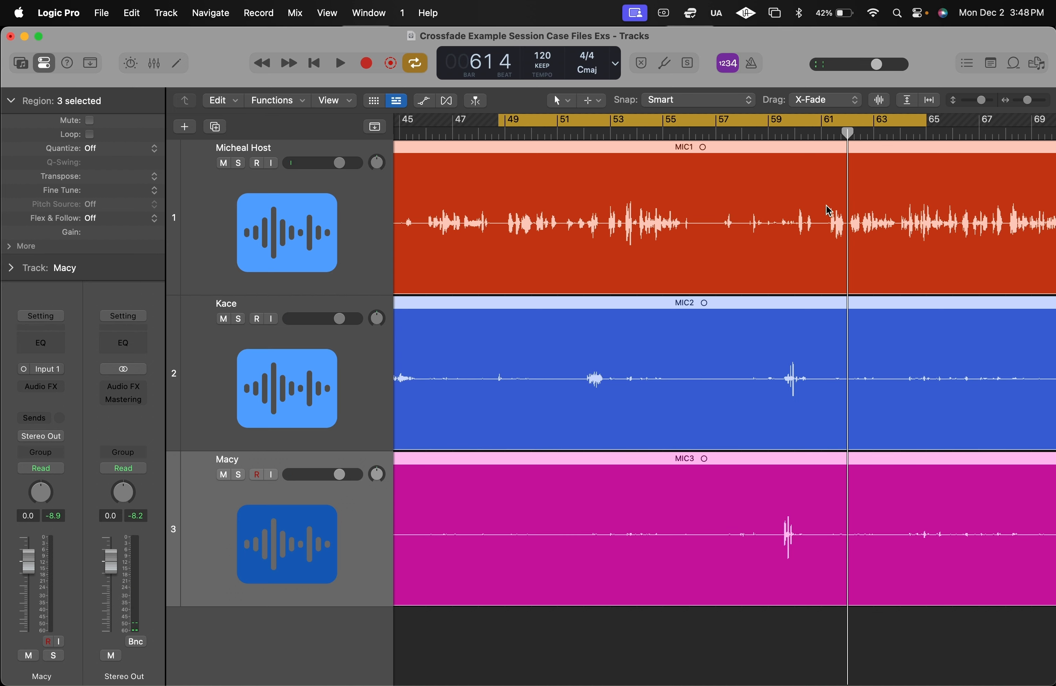
- Split the regions on all three tracks with the Scissors Tool just before bar 49 and at bar 61
key(t)
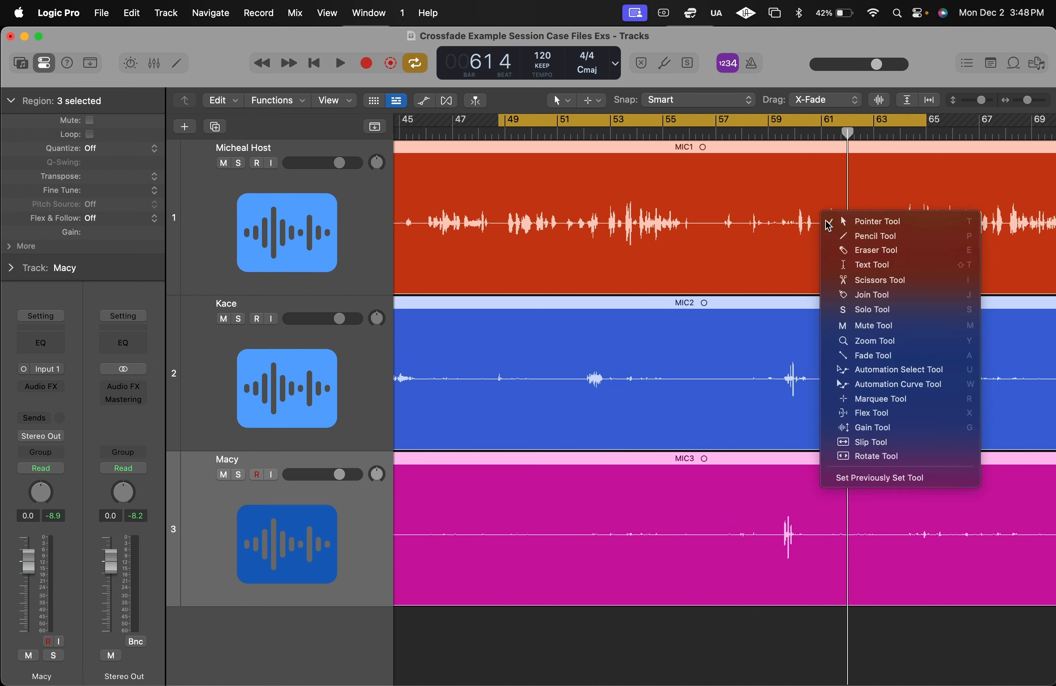
key(i)
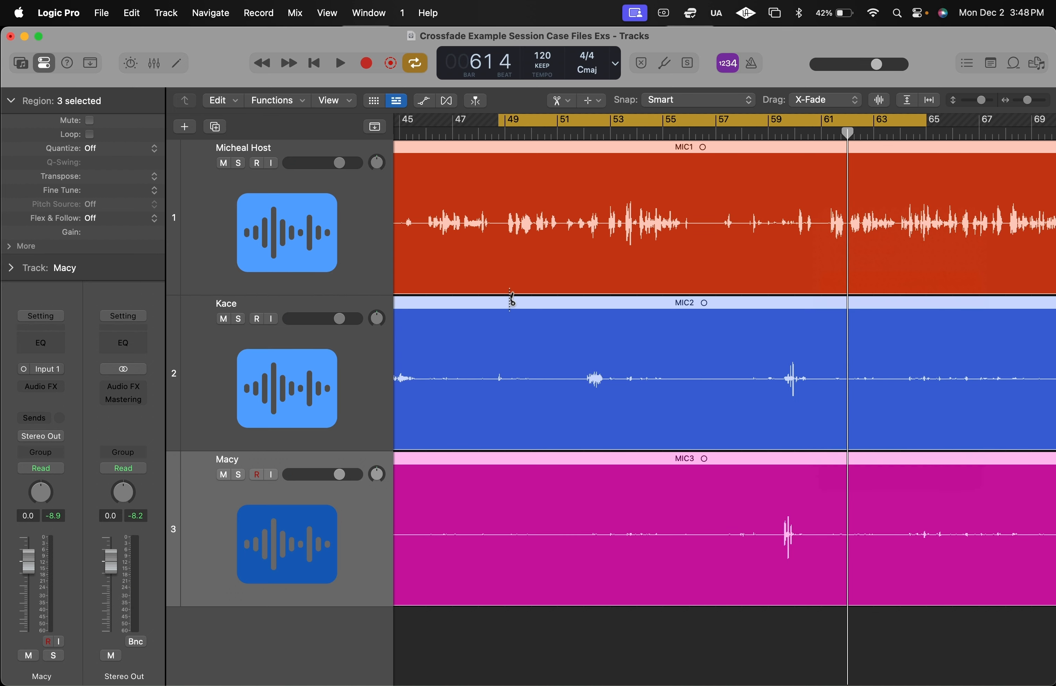
click(499, 230)
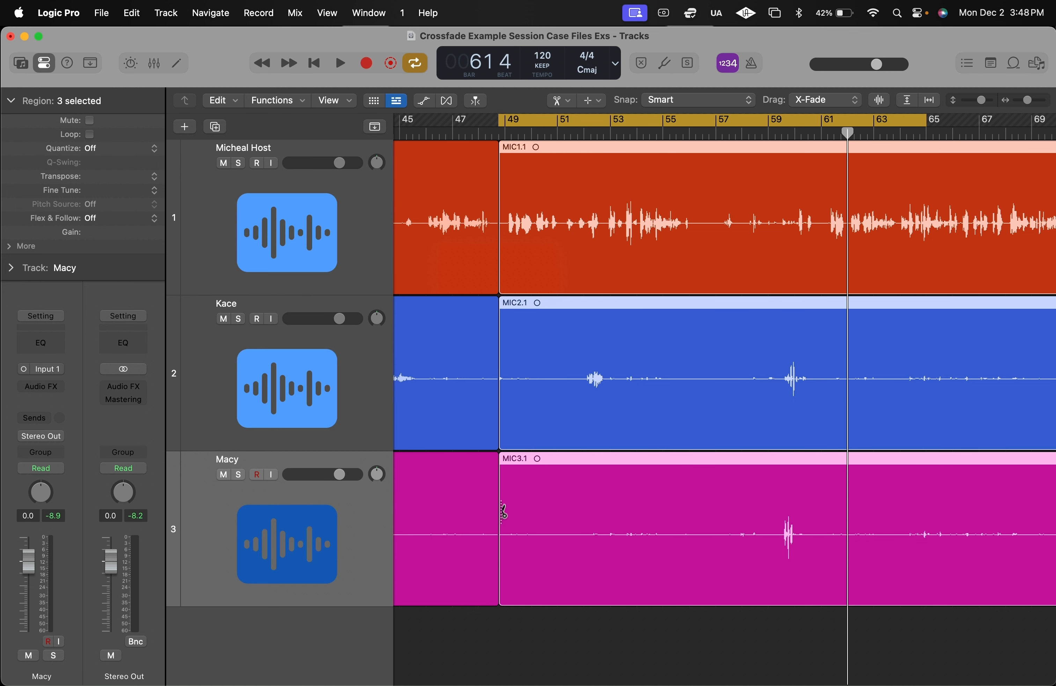
click(826, 243)
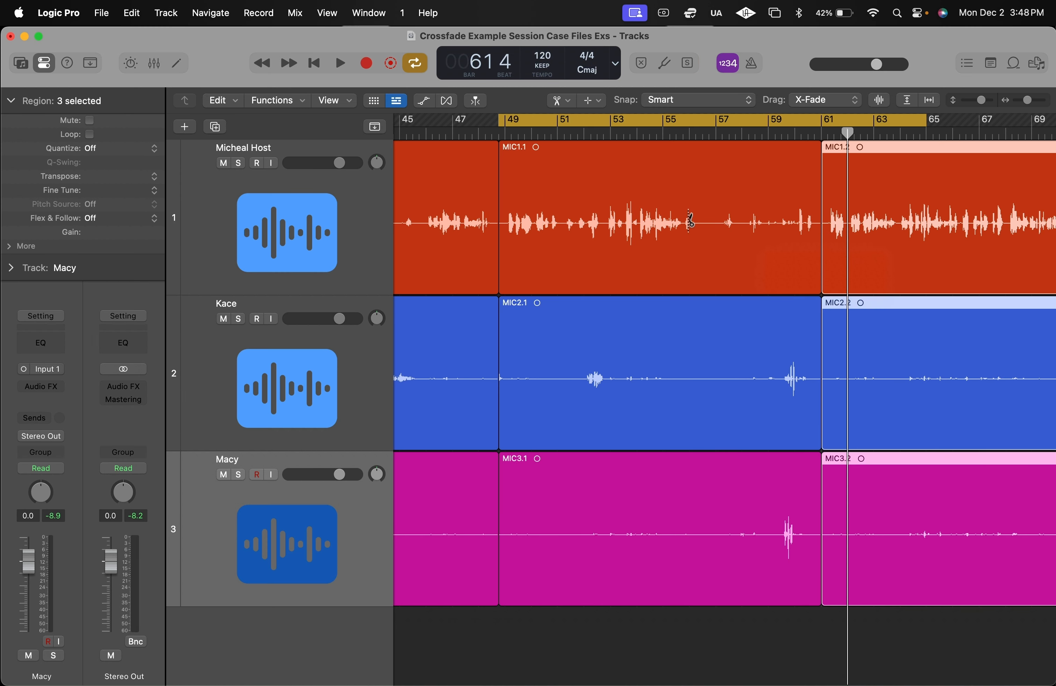
- Delete the MIC1.1, MIC2.1 and MIC3.1 regions between the two cuts using the Pointer Tool
key(t)
key(t)
click(627, 290)
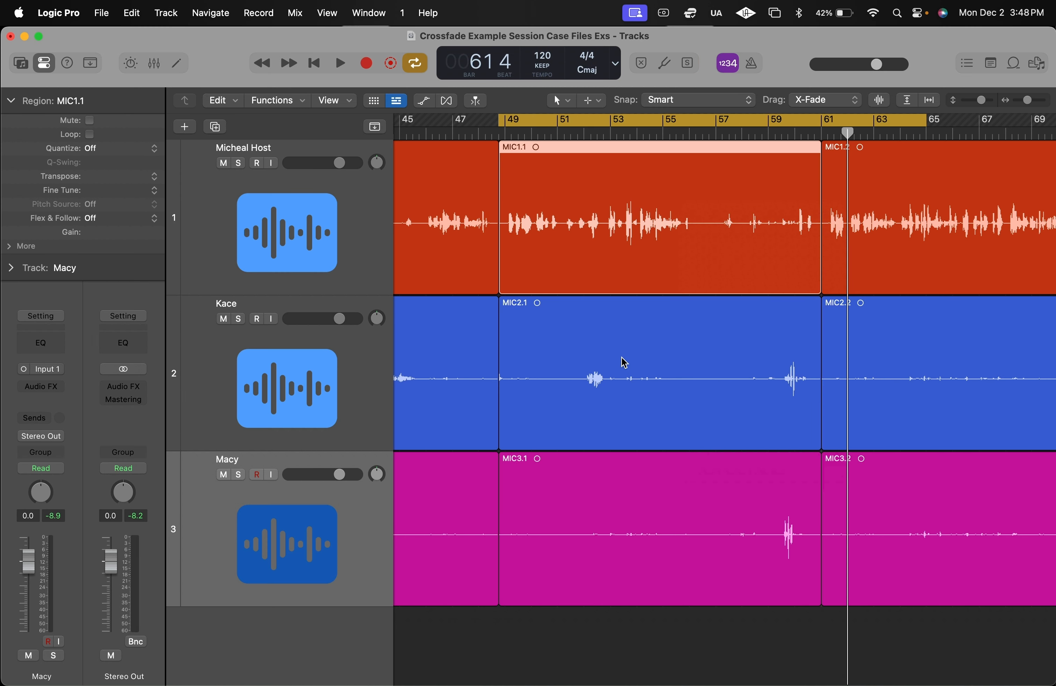
shift+click(624, 363)
shift+click(620, 526)
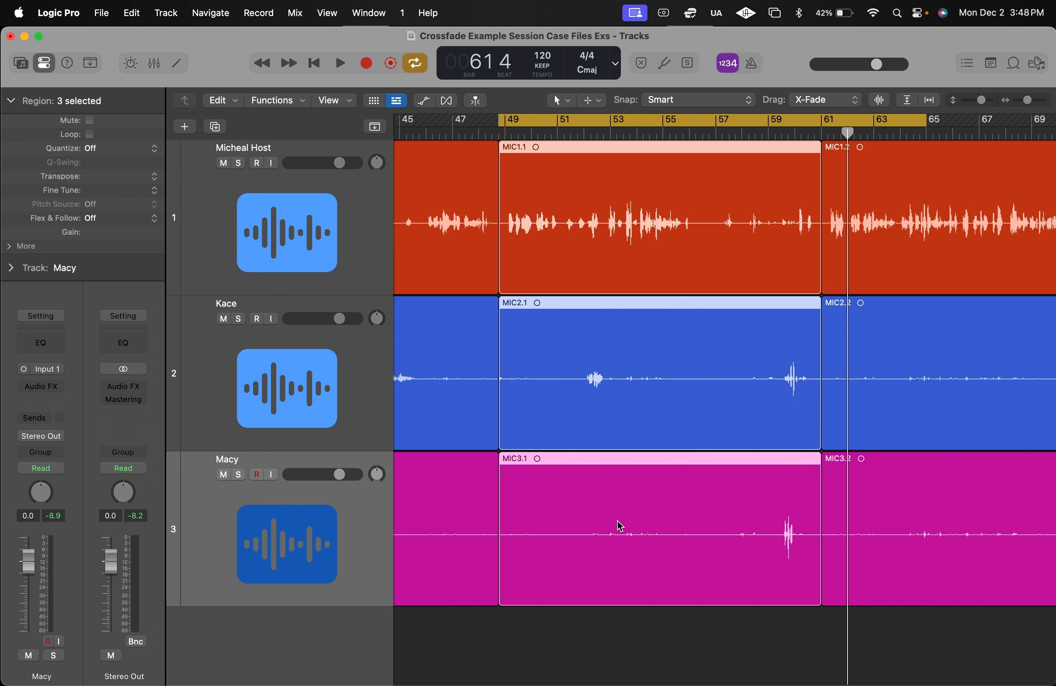
scroll(621, 526, right, 3)
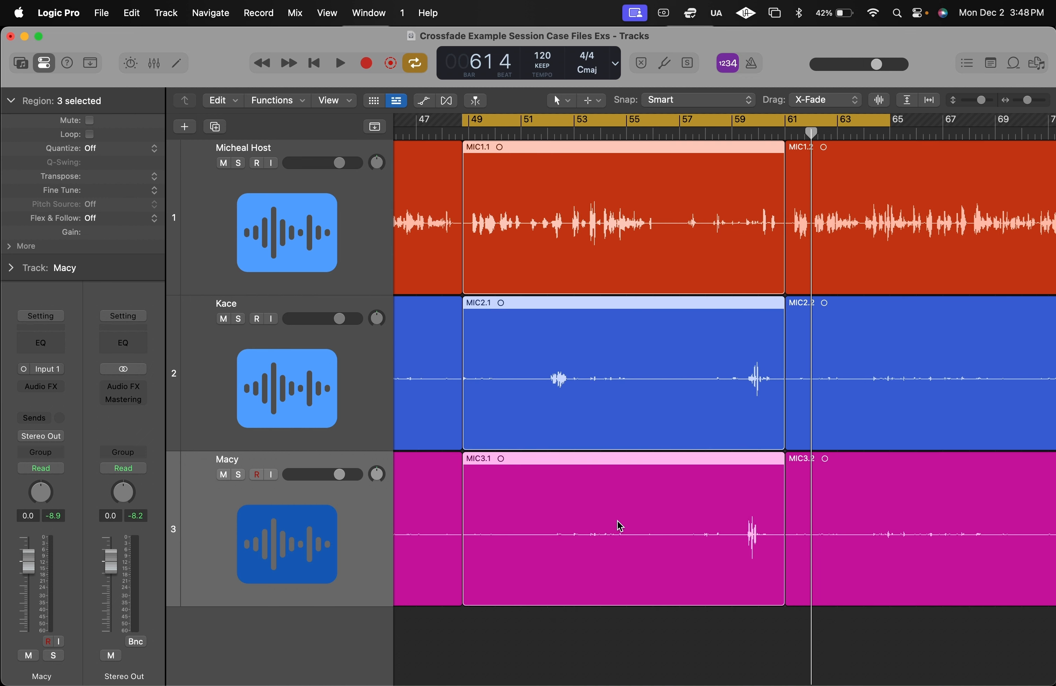
key(Delete)
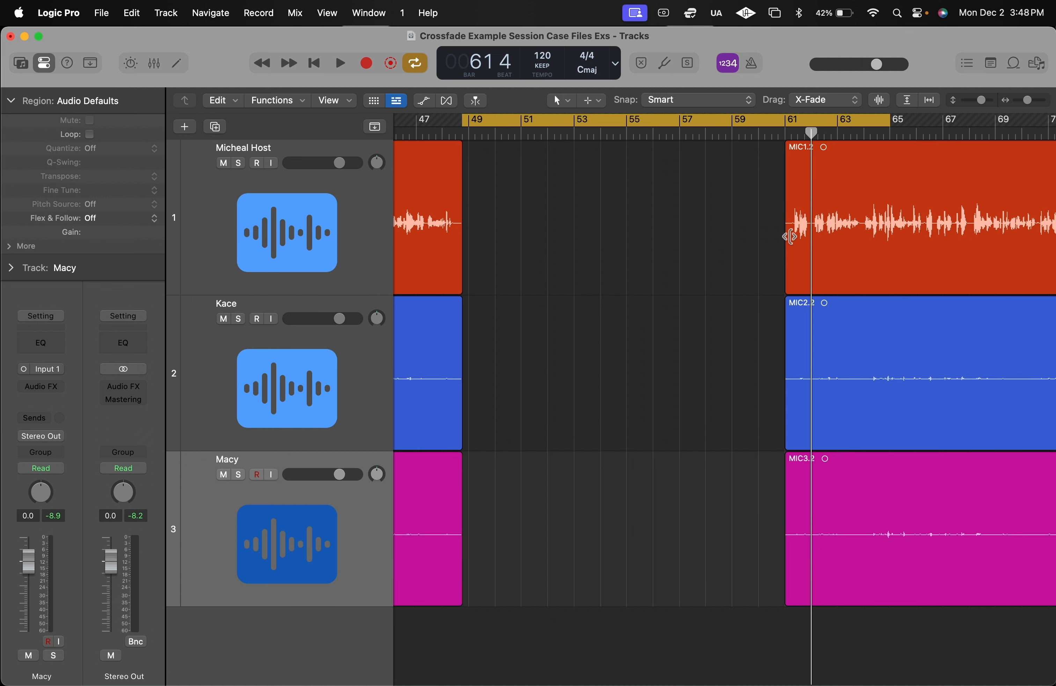
- Move the three regions after the gap earlier so they slightly overlap and crossfade with the preceding regions just before bar 49
scroll(790, 236, up, 8)
drag(649, 224, 789, 492)
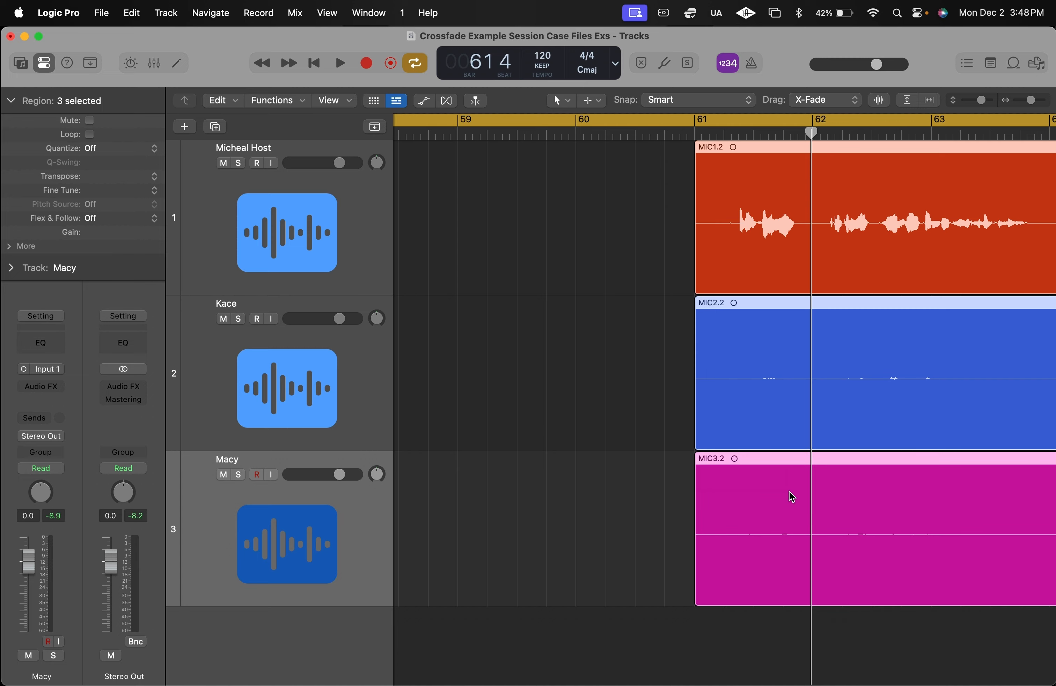
scroll(789, 492, down, 10)
drag(901, 263, 600, 263)
scroll(601, 263, up, 8)
scroll(600, 261, up, 4)
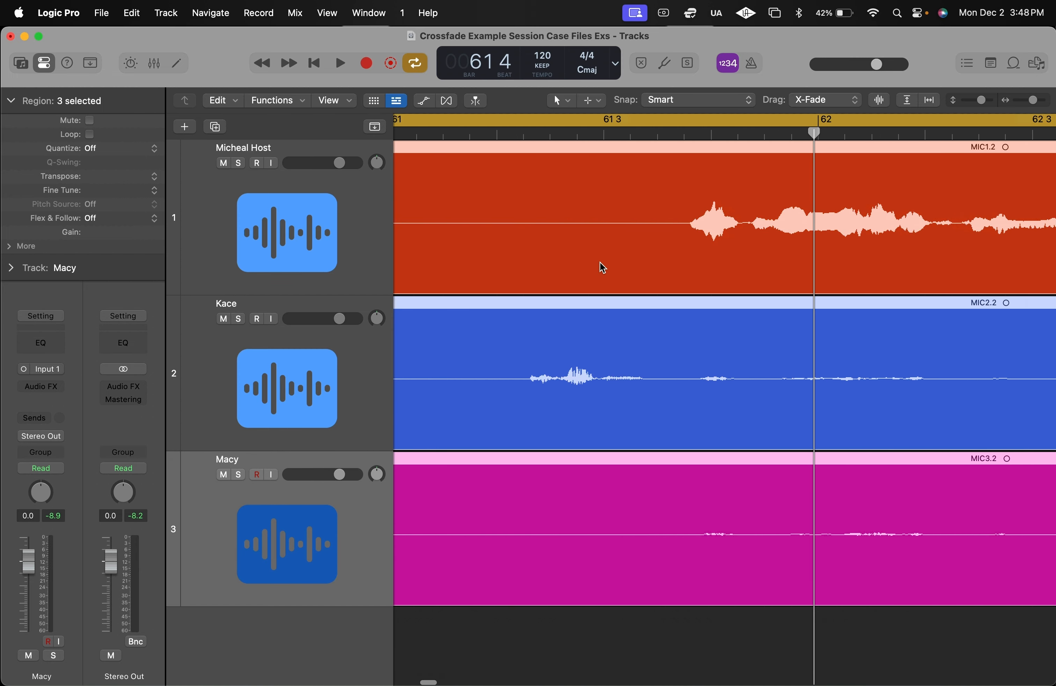
scroll(599, 262, left, 20)
scroll(599, 262, left, 20)
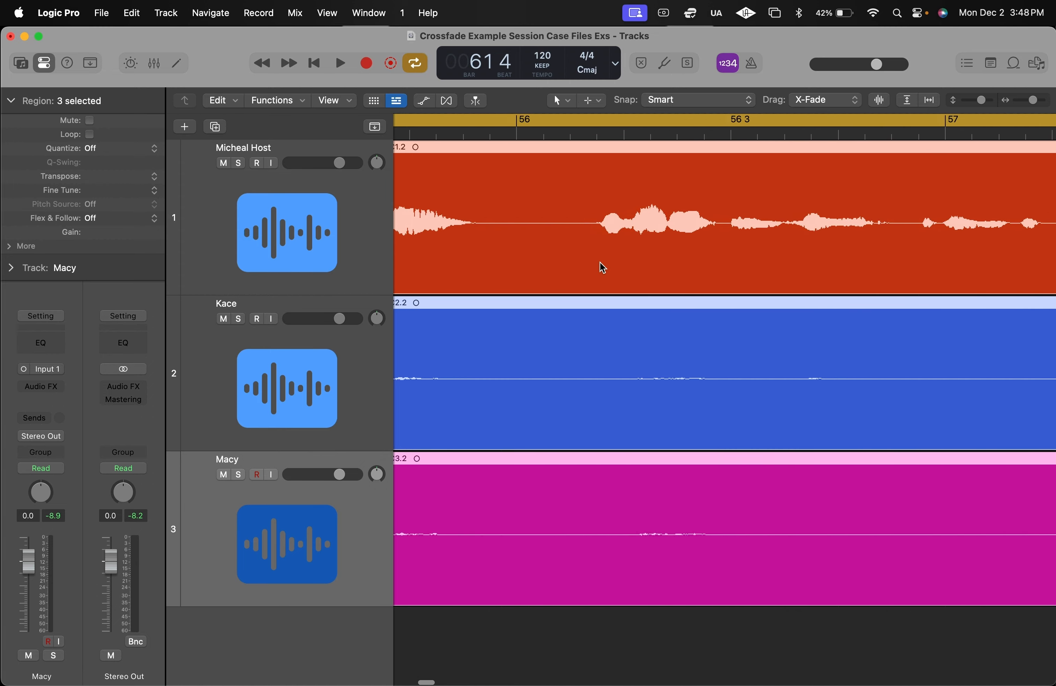
scroll(600, 261, down, 3)
scroll(600, 262, left, 20)
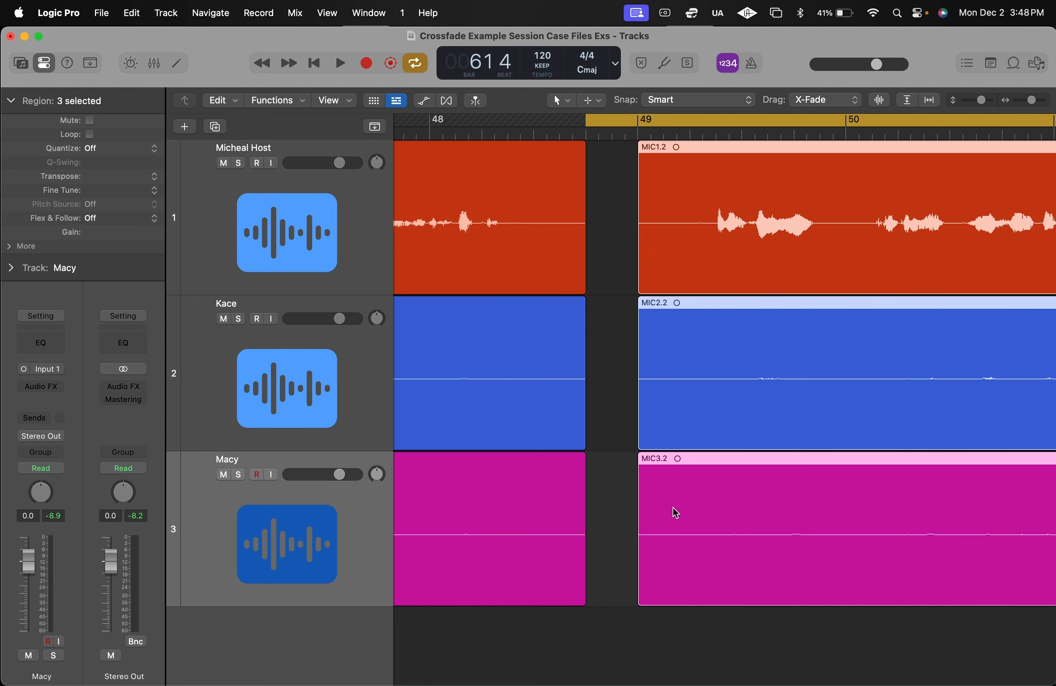
drag(716, 249, 634, 240)
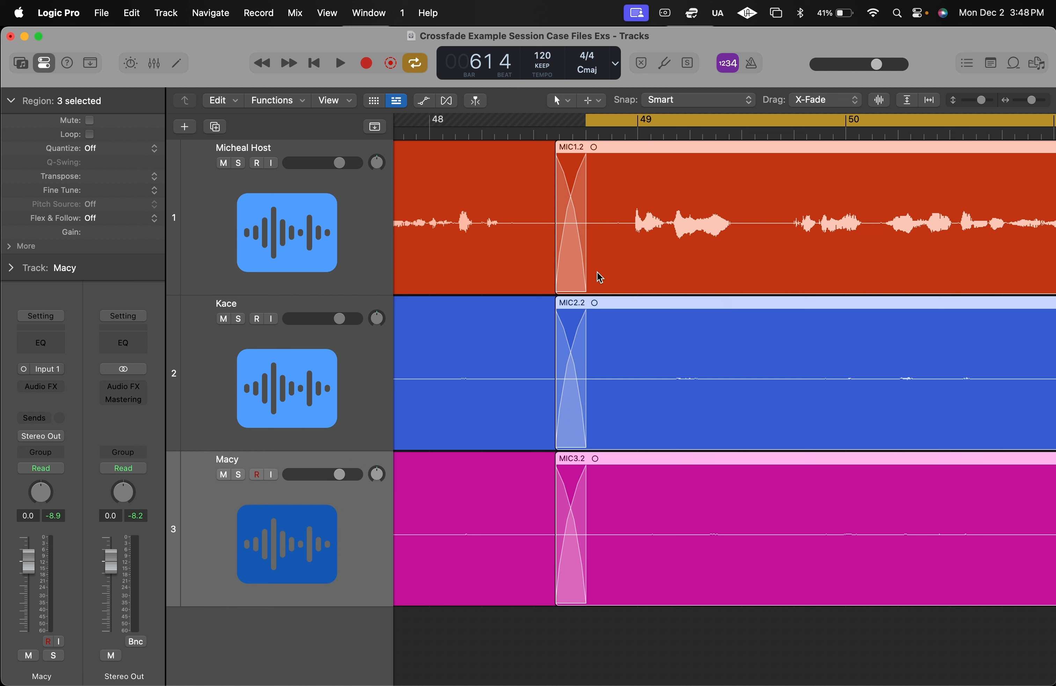
- Try a longer and a shorter crossfade by shifting the three later regions, and restore the earlier overlap
drag(689, 214, 610, 216)
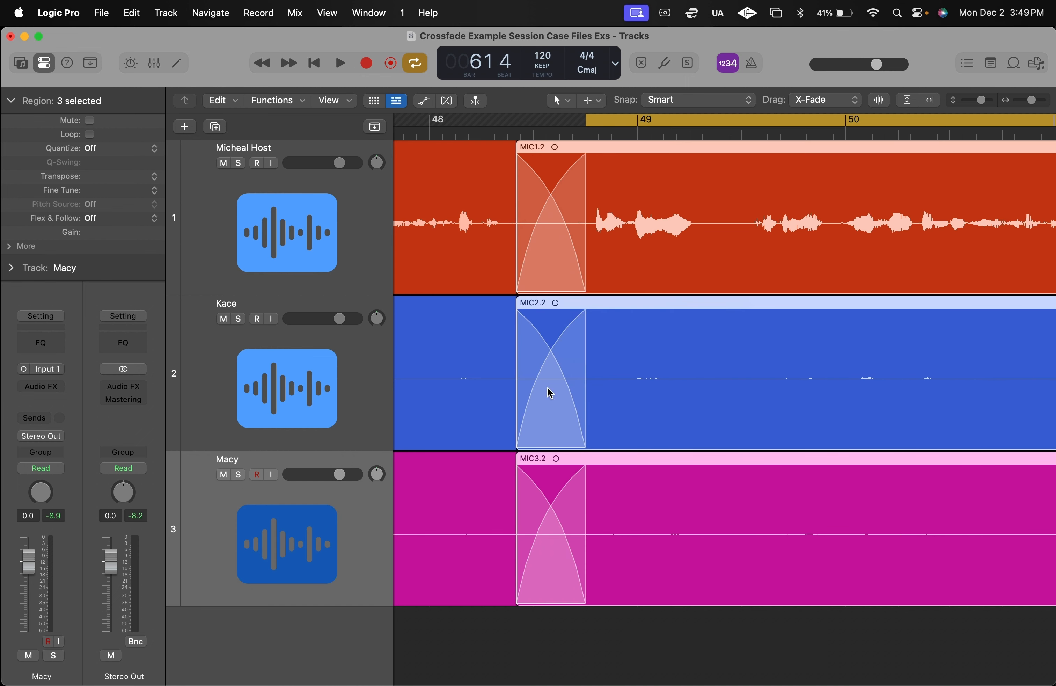
drag(566, 469, 594, 377)
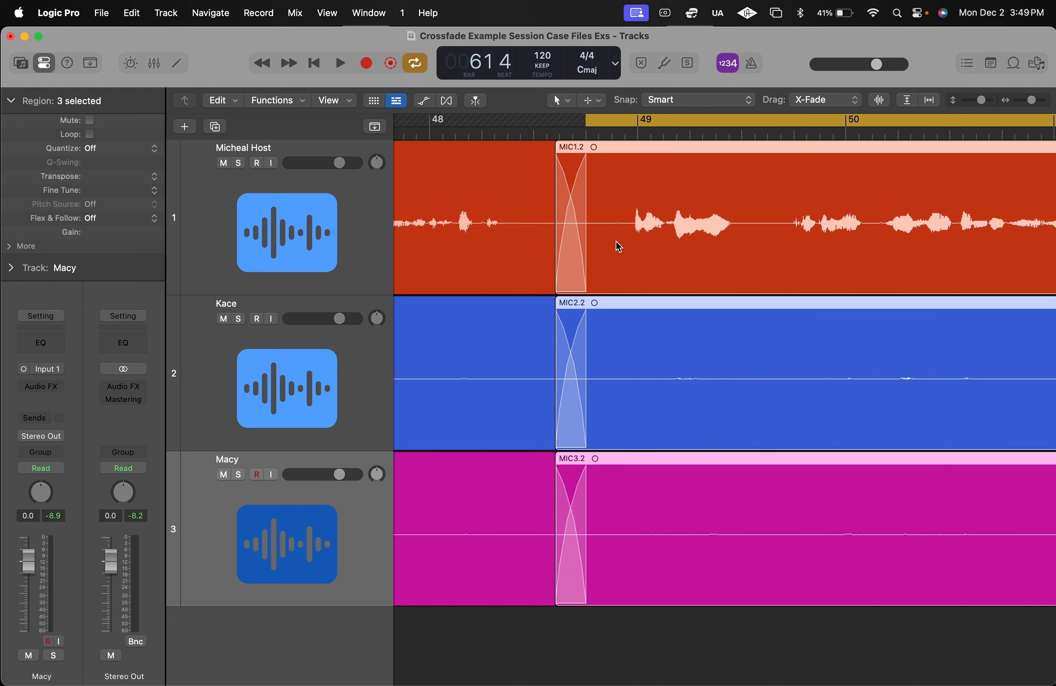
drag(616, 242, 631, 243)
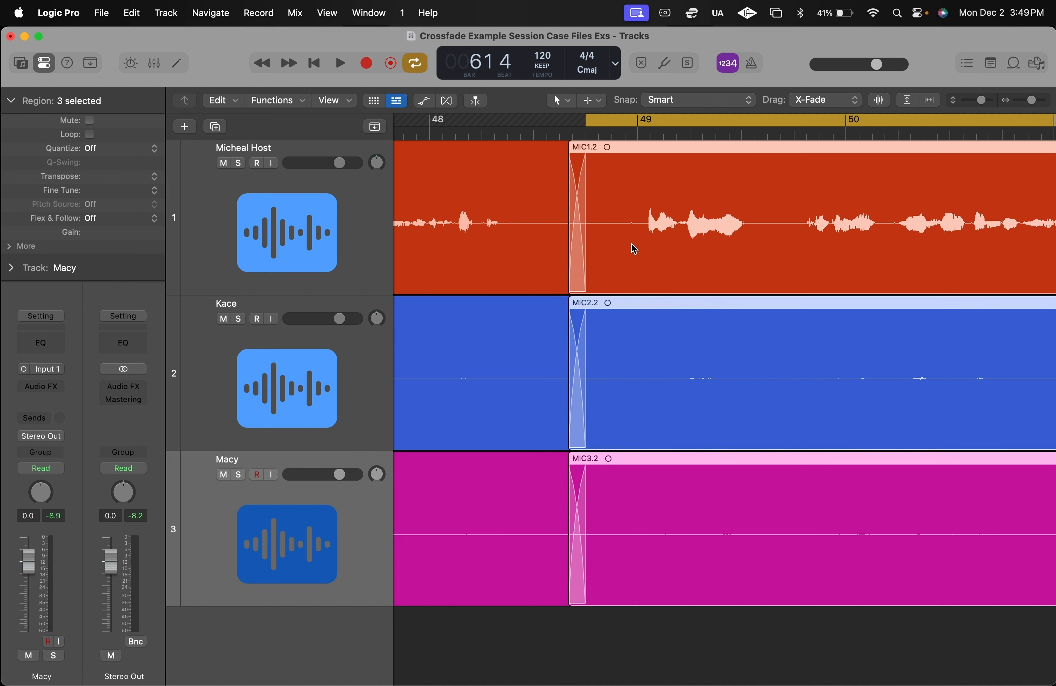
key(super+z)
- Move the cycle range earlier so that it starts at bar 46, ahead of the crossfades
scroll(574, 222, left, 5)
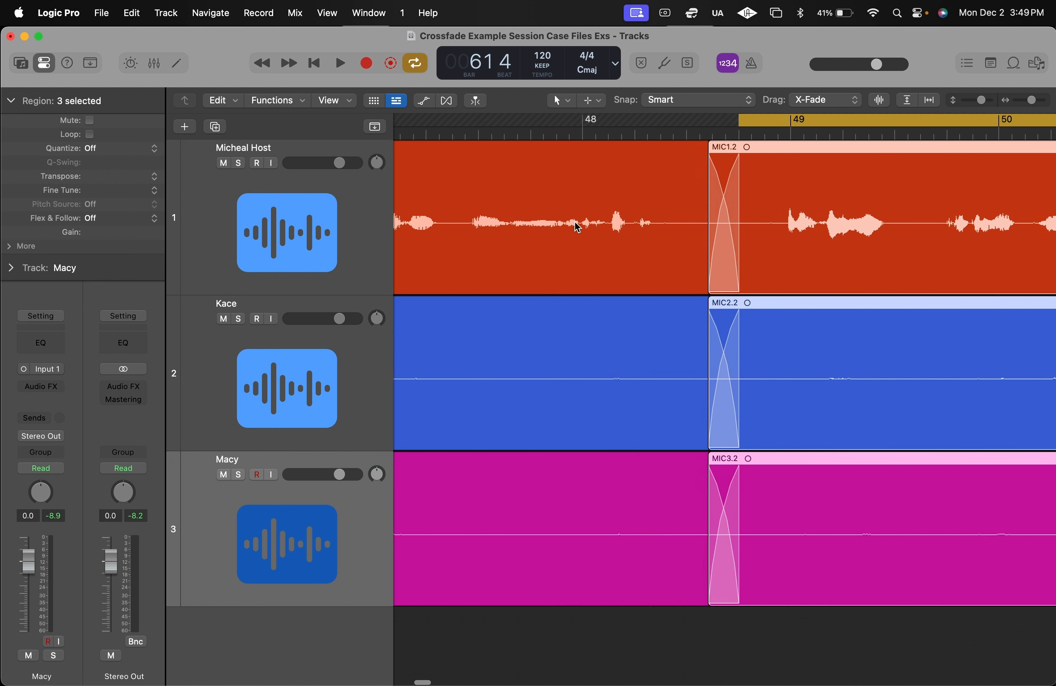
scroll(575, 222, down, 5)
scroll(544, 227, up, 5)
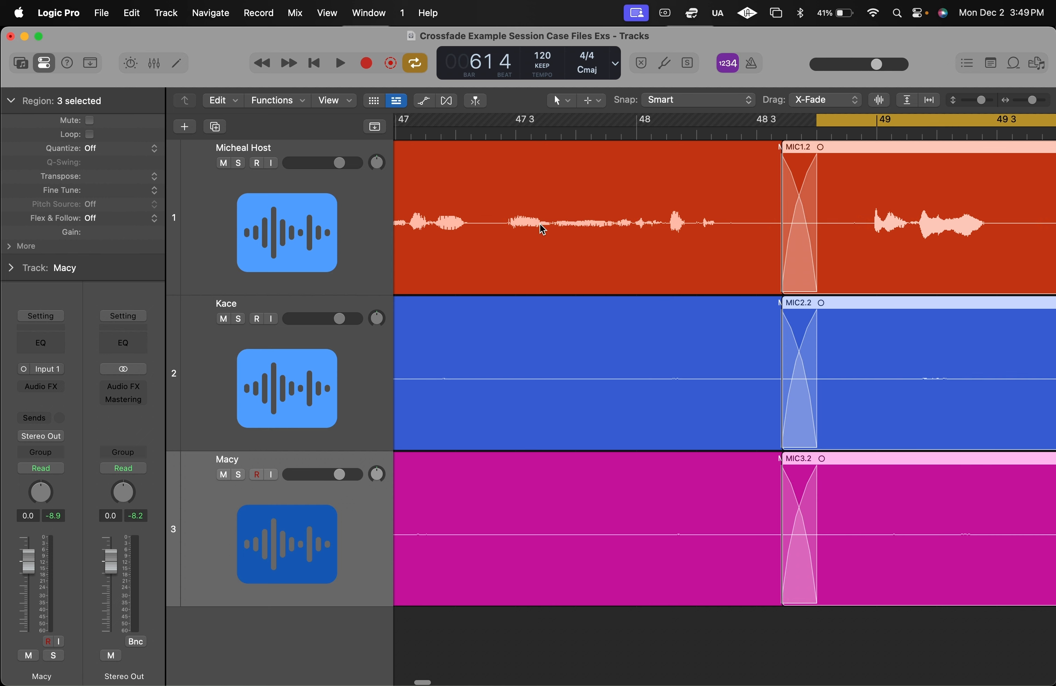
scroll(745, 223, down, 5)
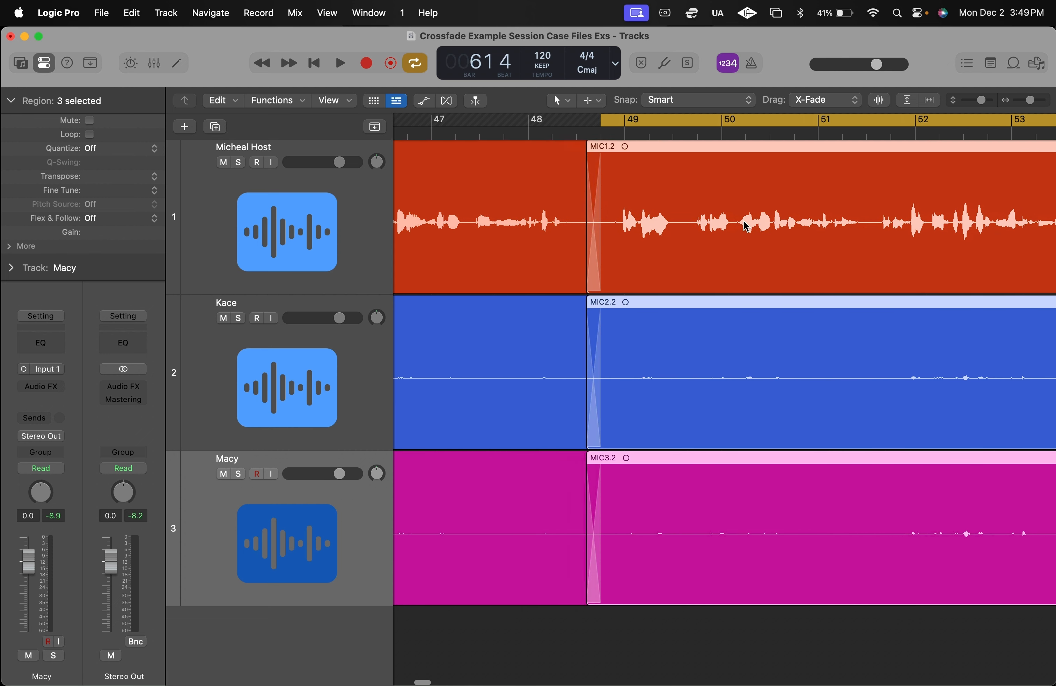
scroll(746, 223, left, 3)
scroll(735, 184, down, 3)
scroll(735, 183, left, 2)
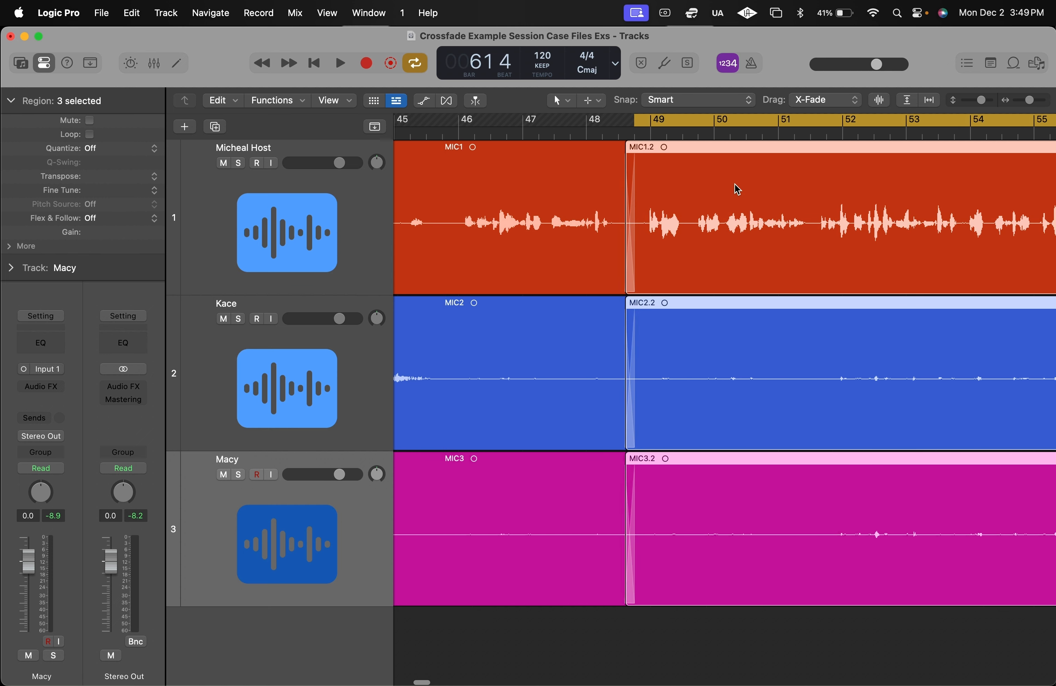
scroll(735, 186, left, 2)
drag(760, 120, 579, 124)
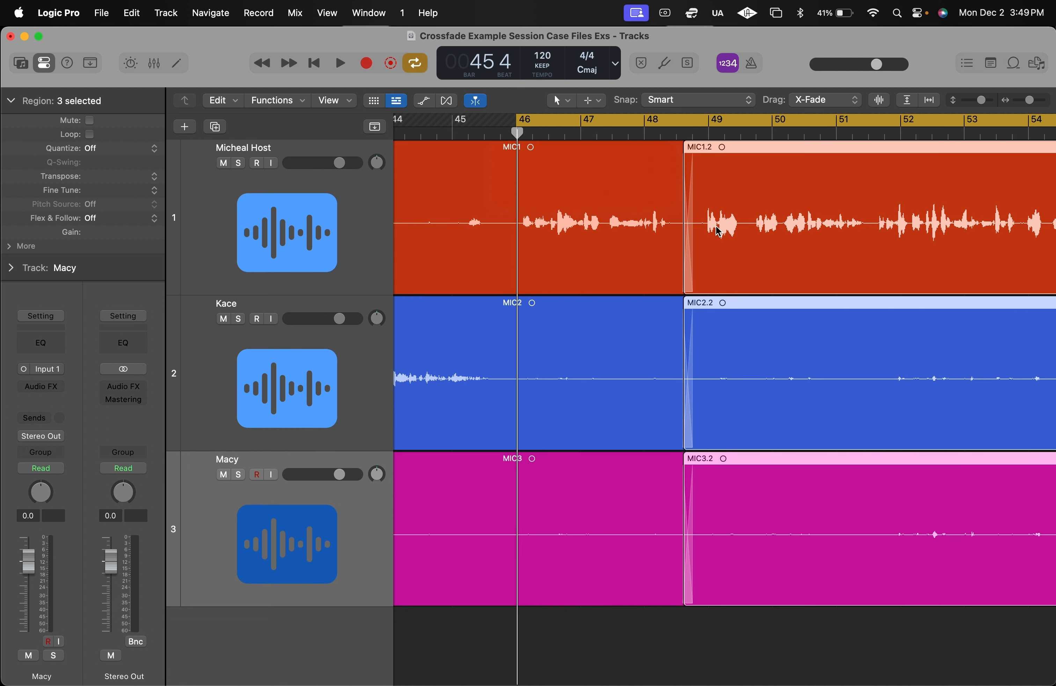
- Play across the edit from bar 46 to bar 50 and examine the crossfades on the three tracks up close
key(space)
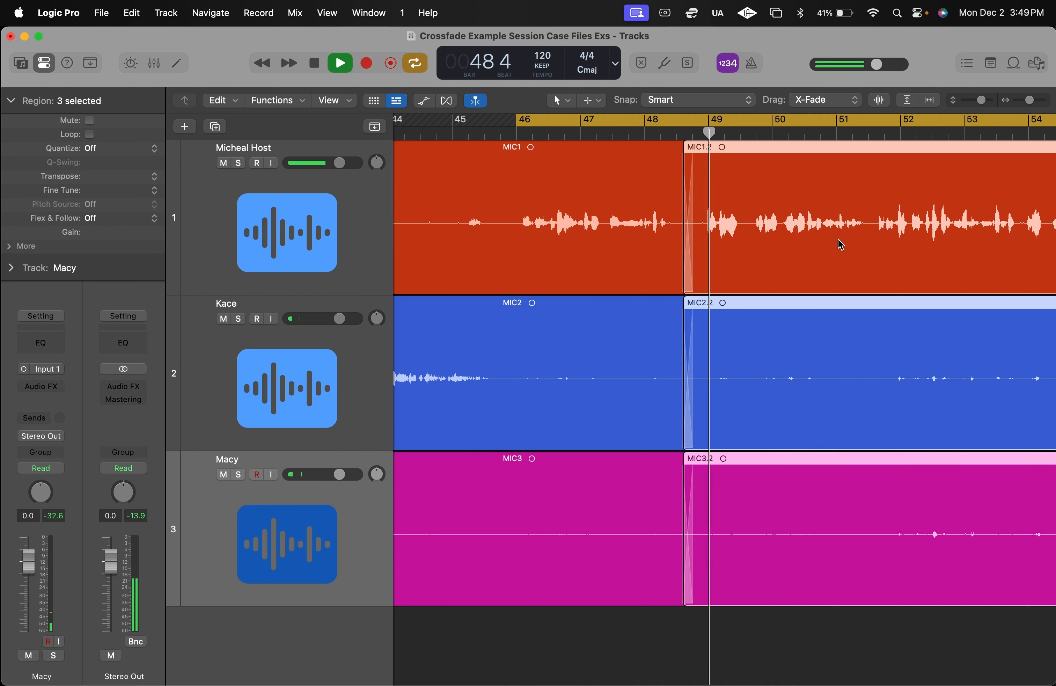
scroll(840, 234, right, 3)
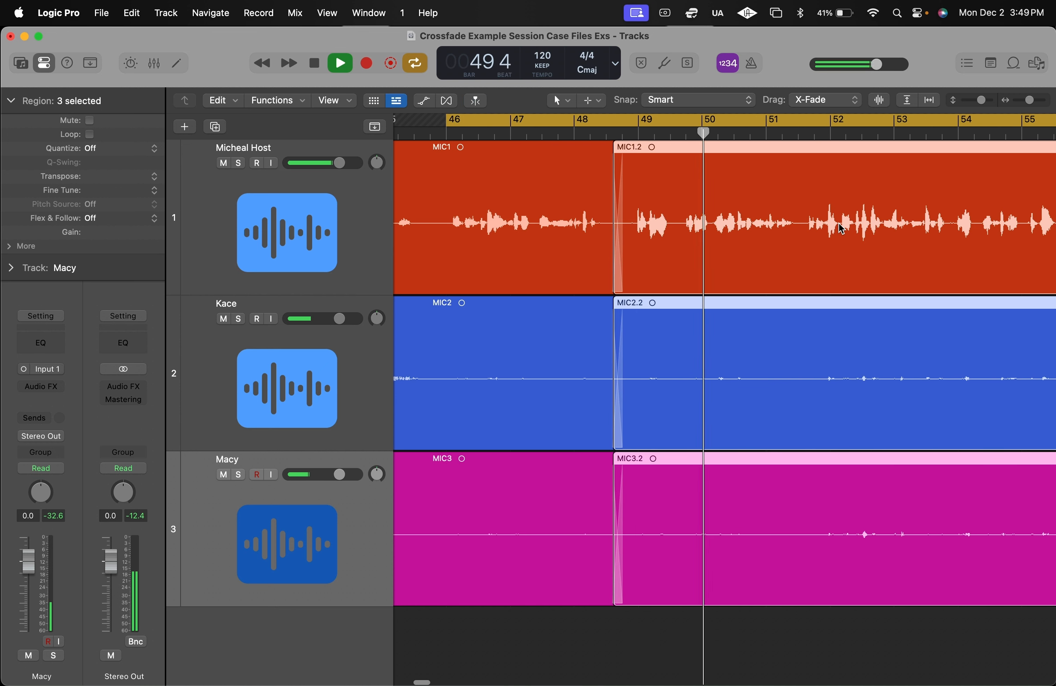
key(space)
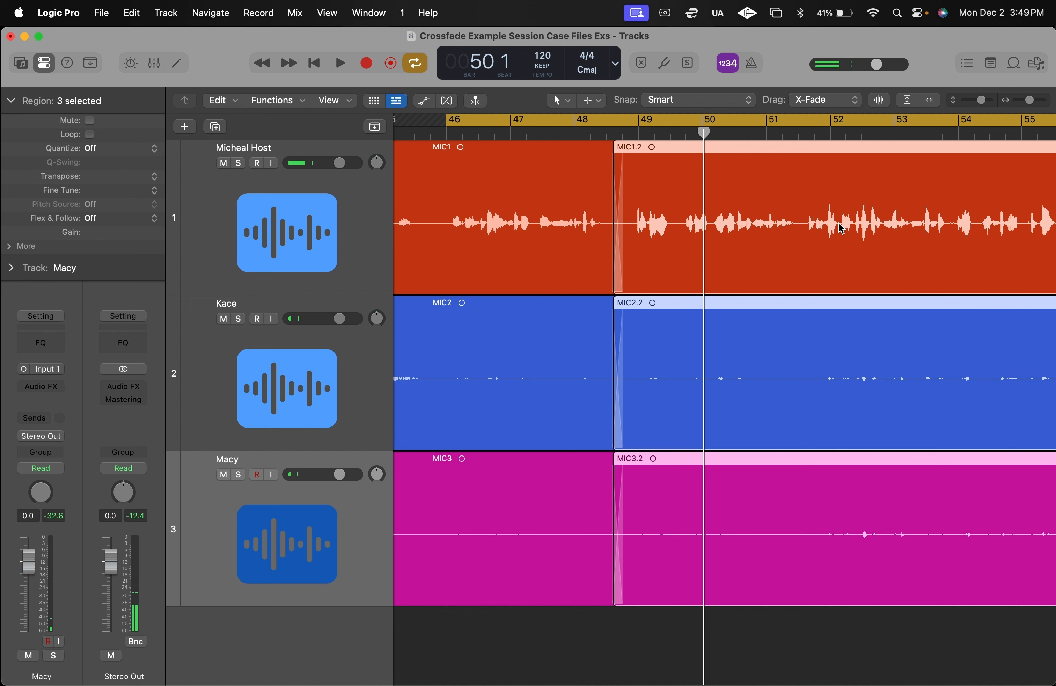
key(super+Right)
key(super+Right)
key(super+Right)
scroll(715, 226, left, 9)
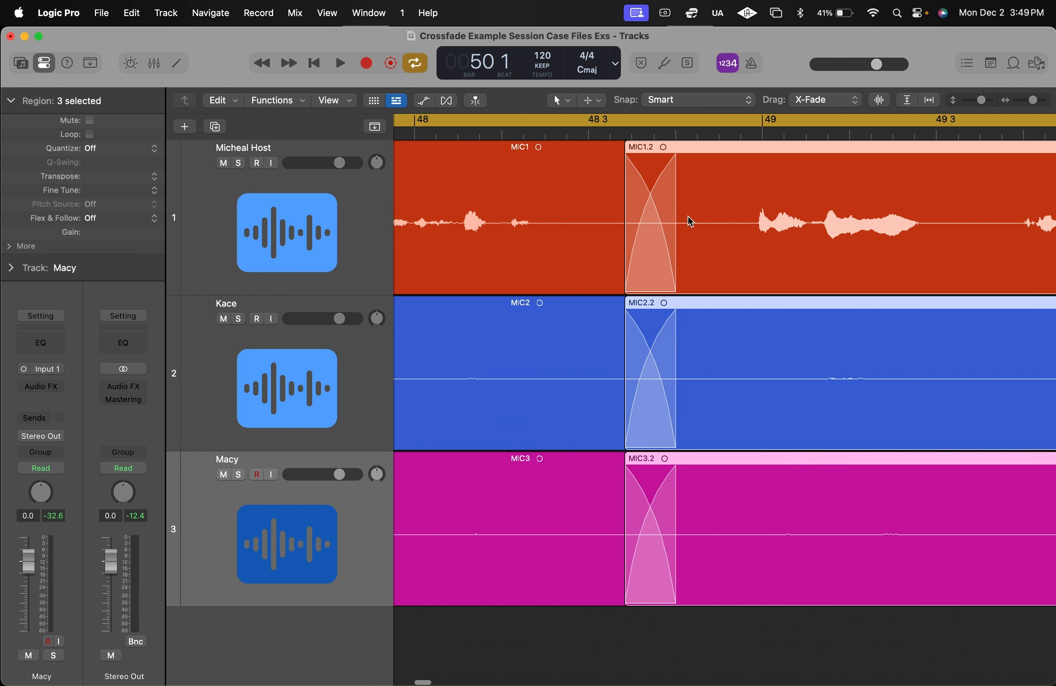
- Trim the ends of the three earlier regions to just before 48 3 and the starts of the three later ones to just before bar 49
key(super+Left)
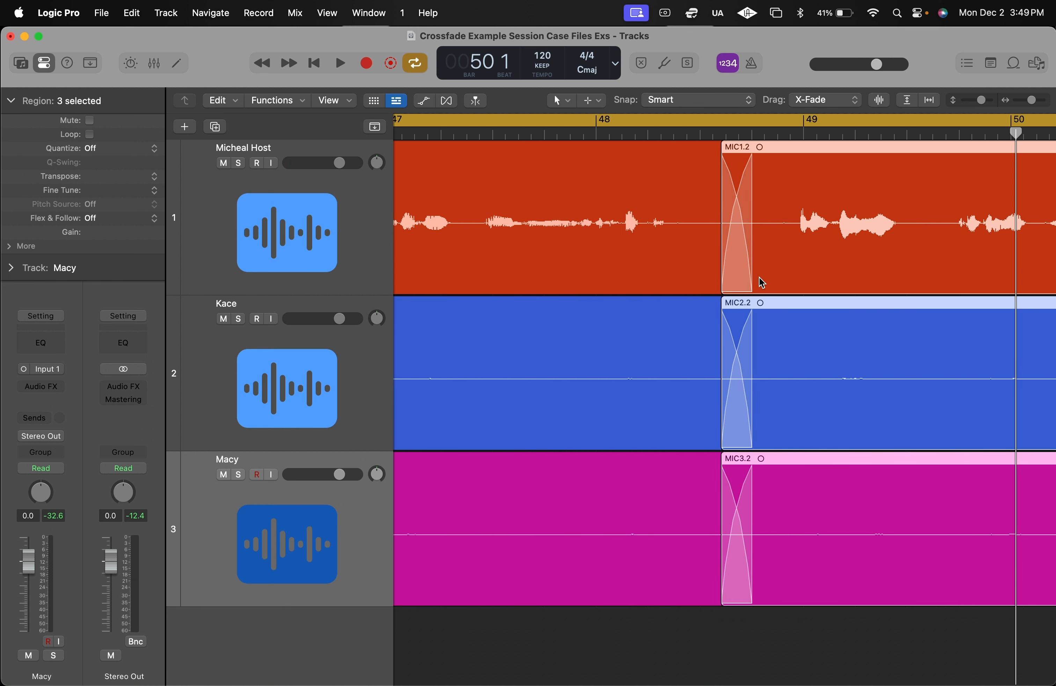
scroll(711, 244, left, 6)
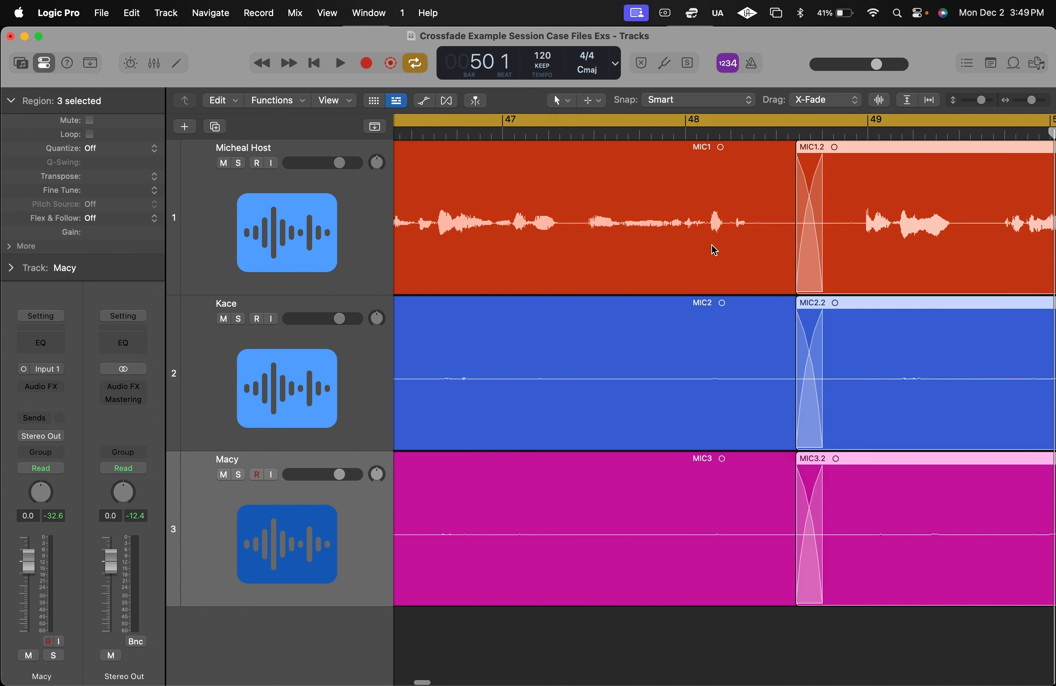
key(super+Right)
scroll(711, 244, left, 2)
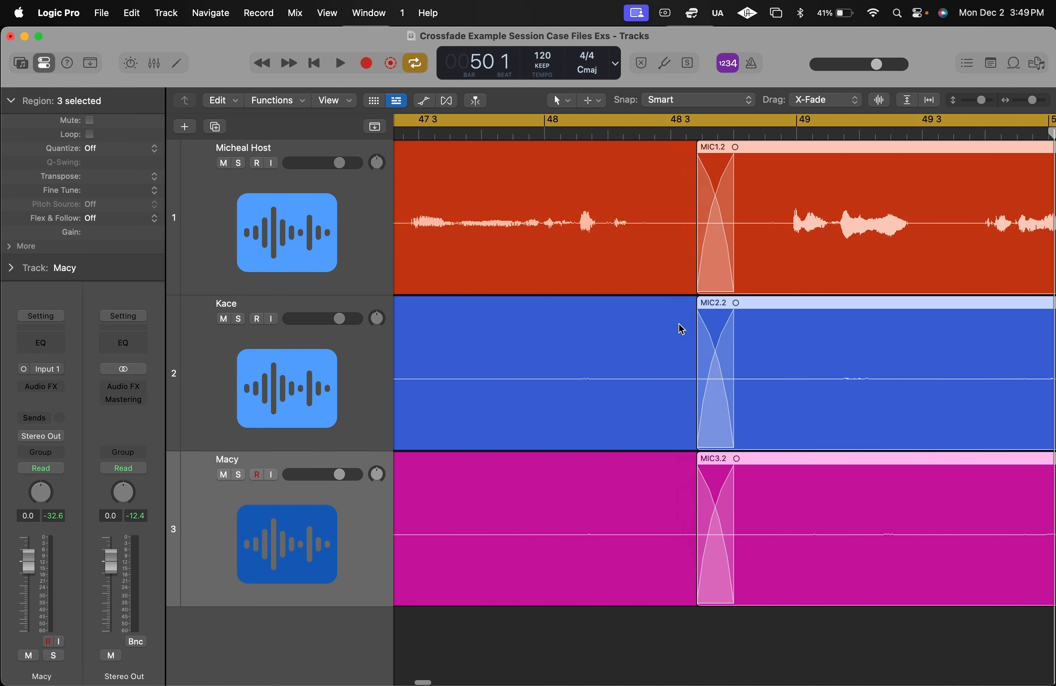
click(665, 225)
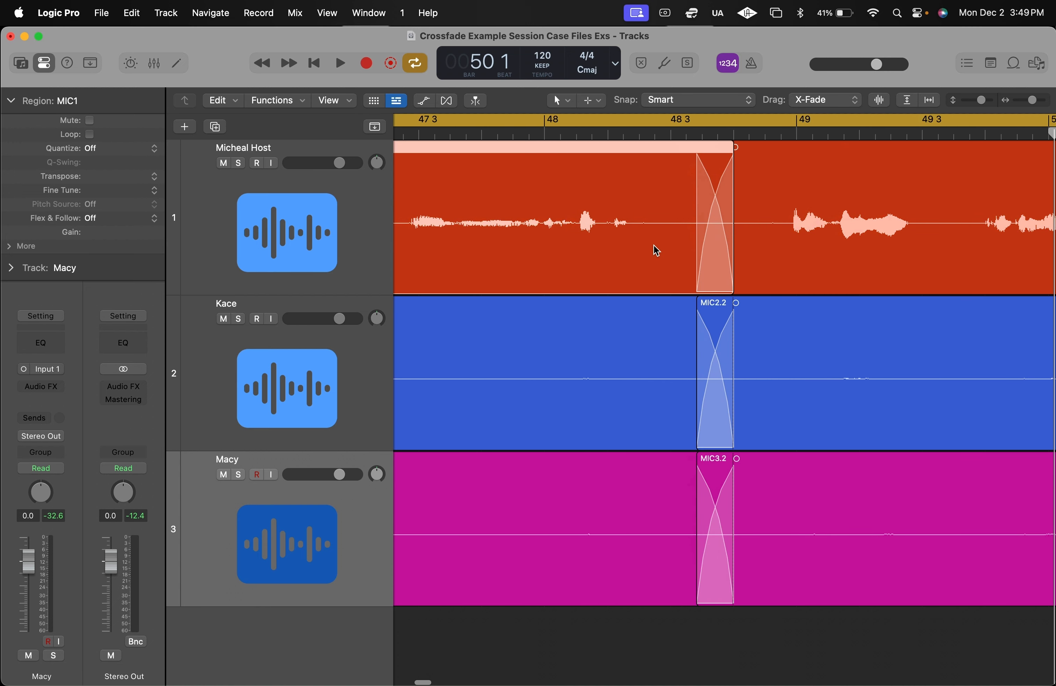
shift+click(651, 345)
shift+click(638, 503)
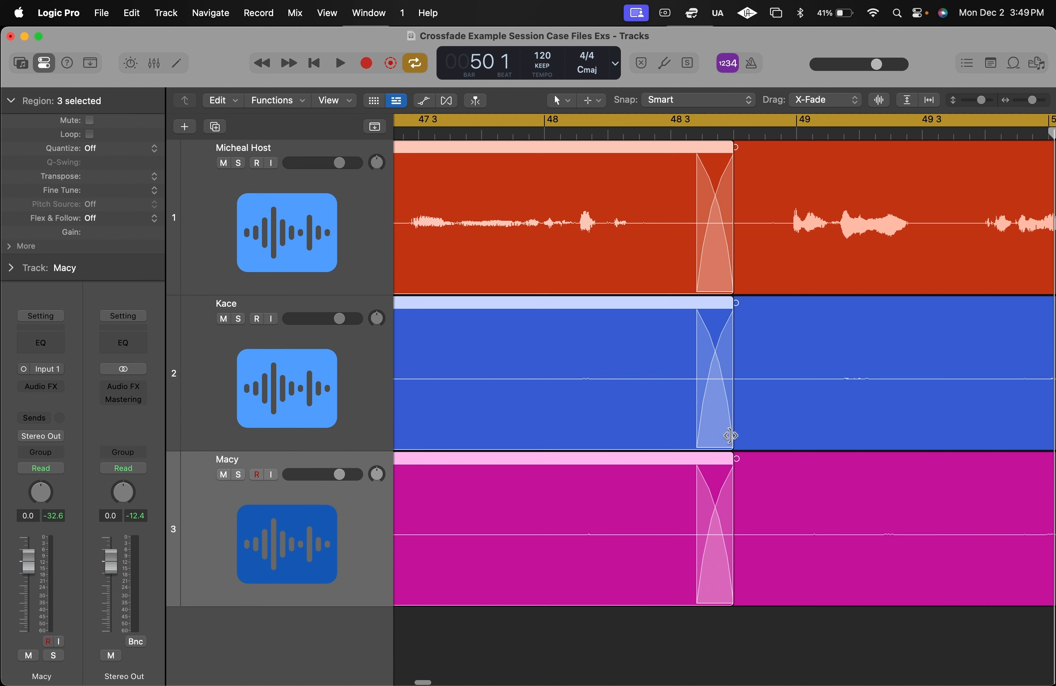
drag(731, 436, 649, 430)
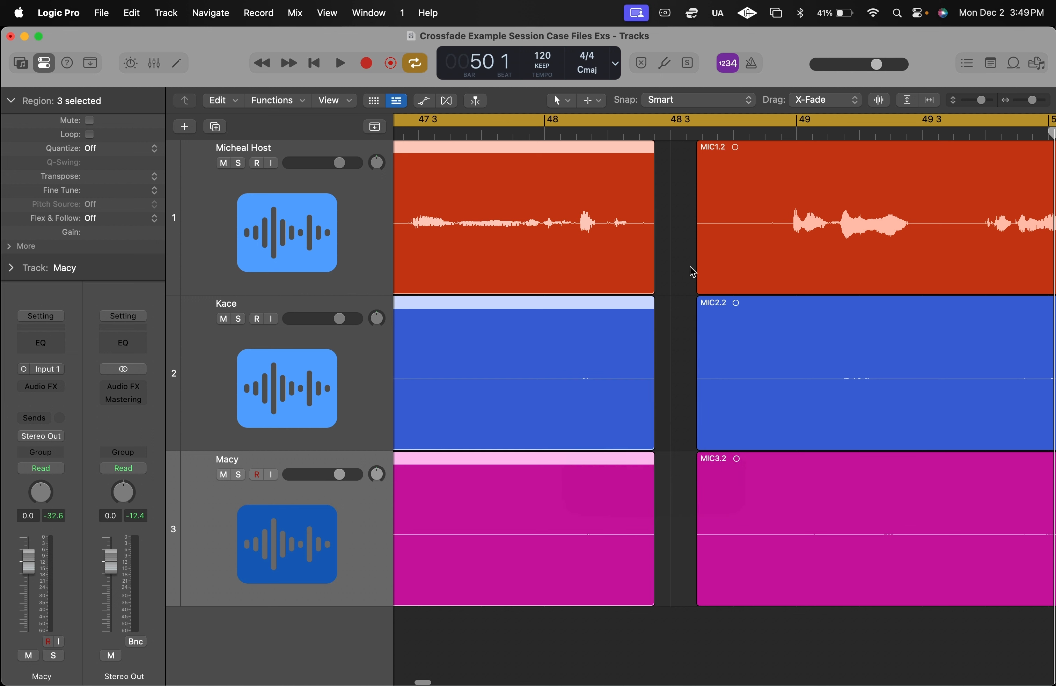
drag(681, 257, 736, 487)
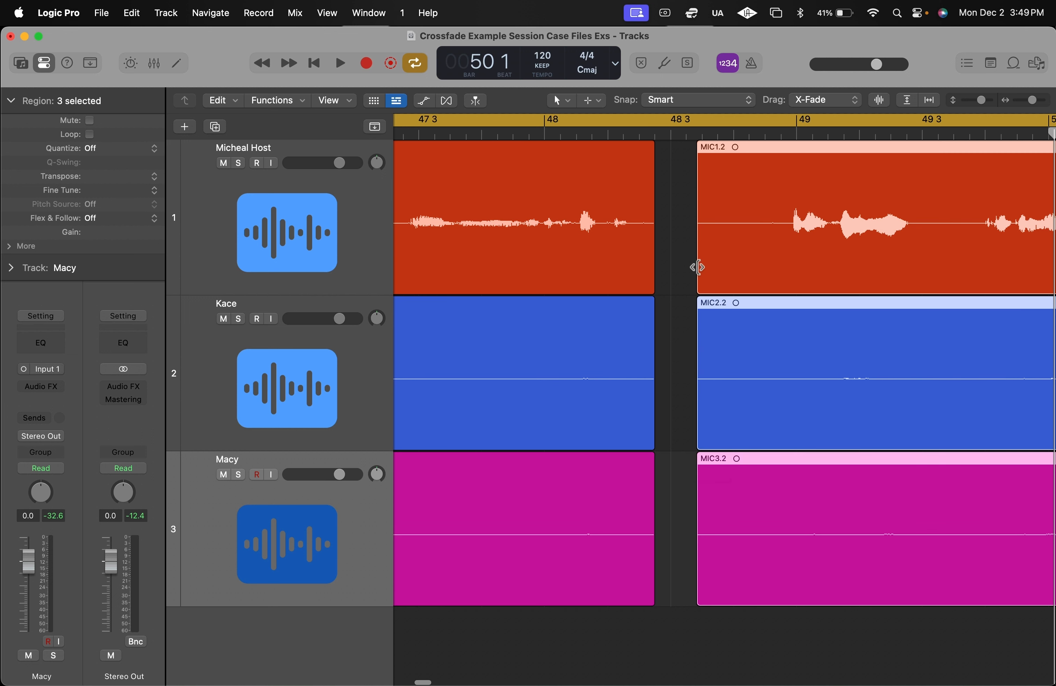
drag(698, 267, 771, 259)
- Try a short crossfade by moving the three later regions two beats earlier, play across it, and undo the move
drag(842, 238, 715, 232)
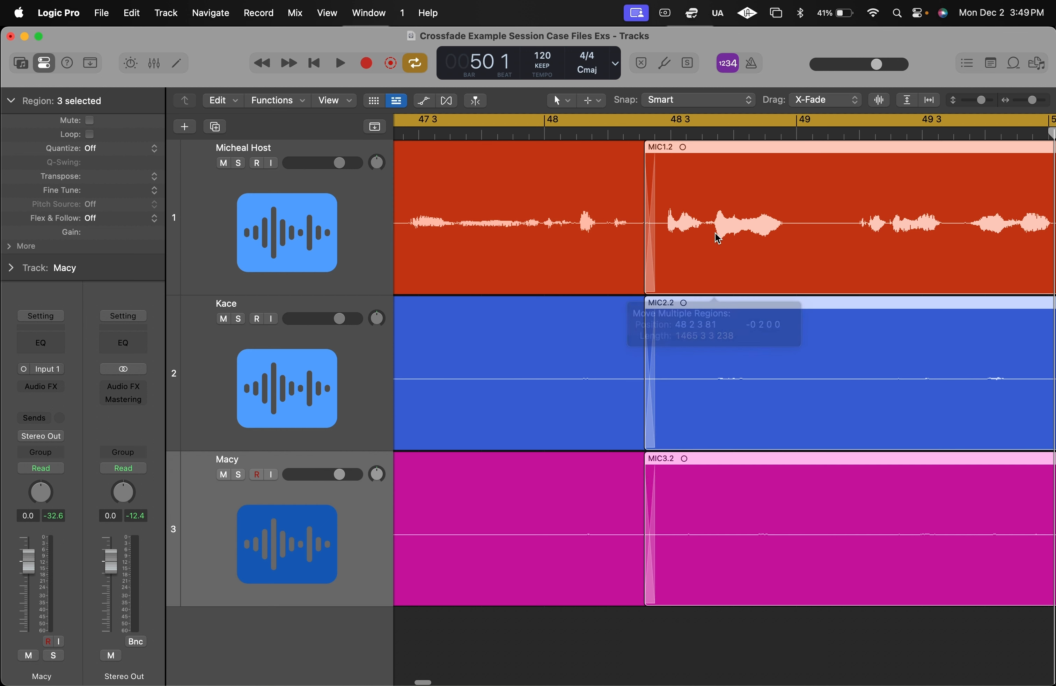
key(super+Left)
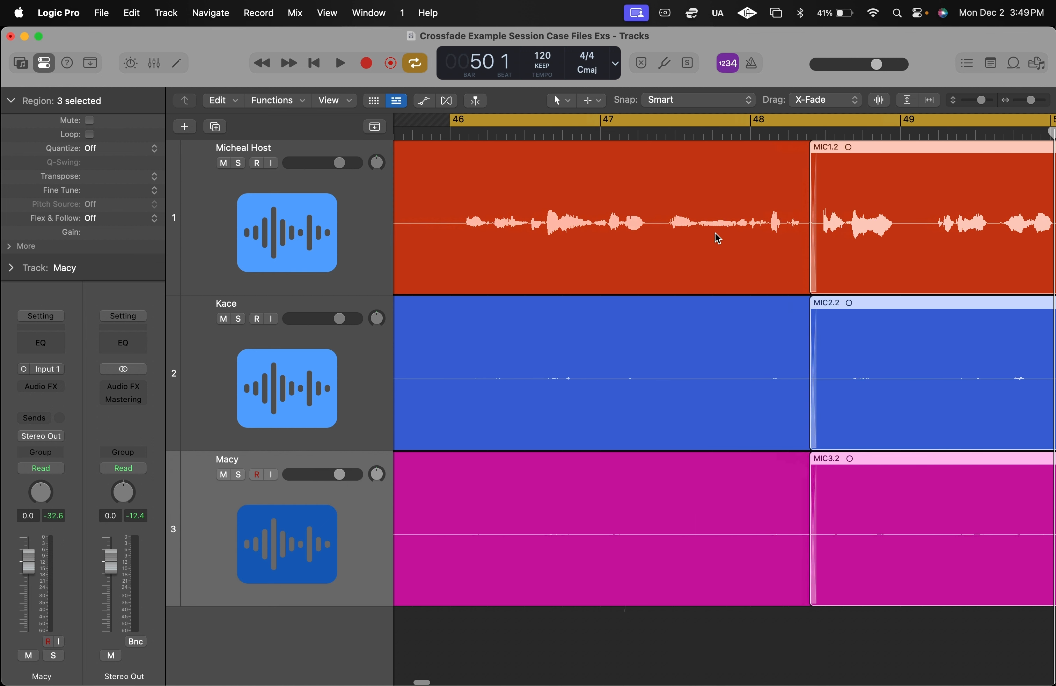
key(space)
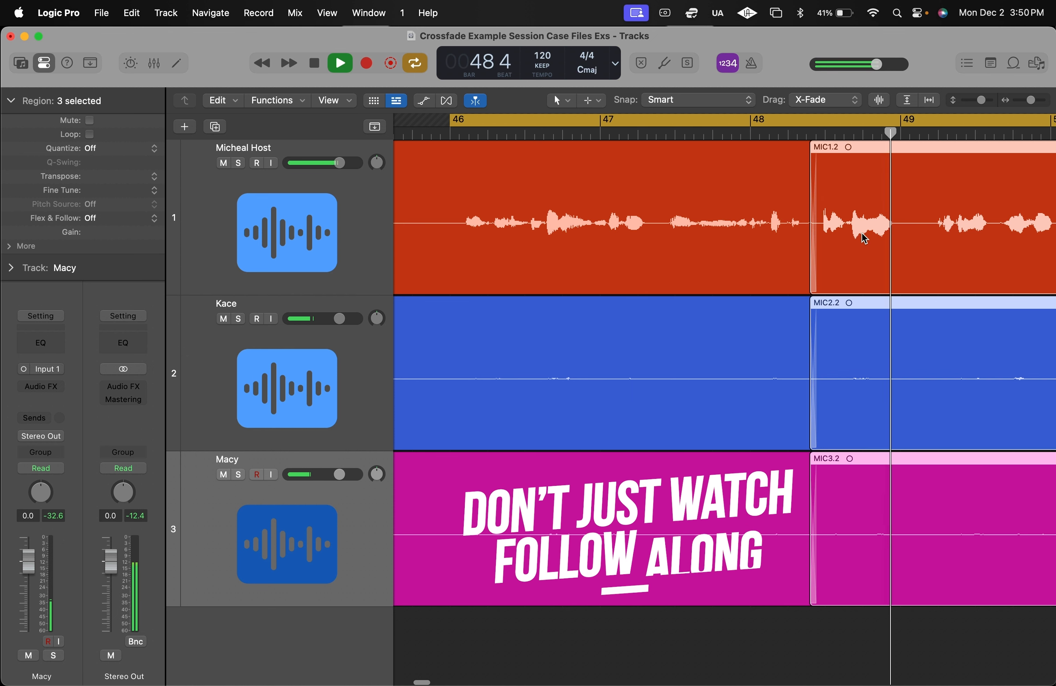
key(space)
key(super+z)
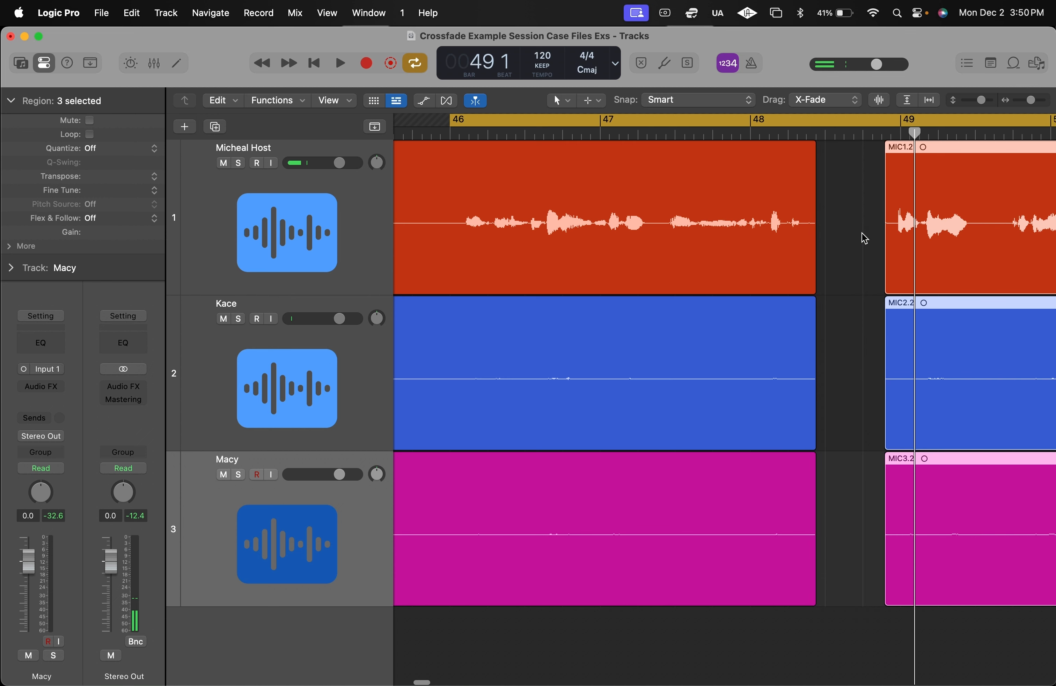
- Extend the ends of the three regions before the gap slightly, to about 48 3
key(super+Right)
key(super+Right)
key(super+Right)
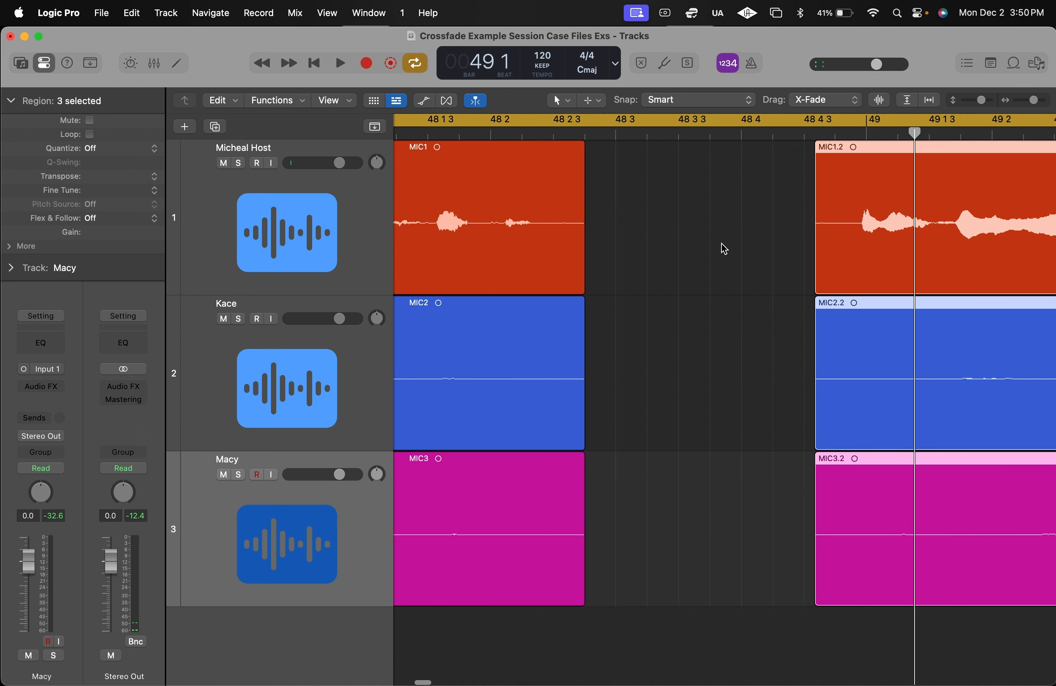
drag(725, 248, 582, 529)
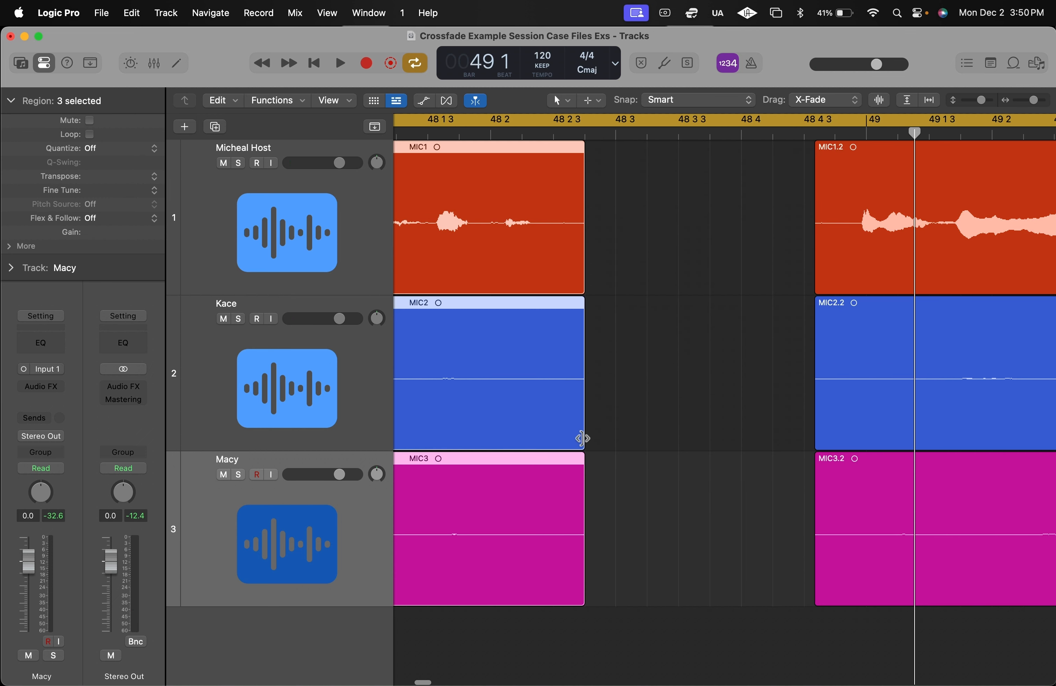
drag(583, 439, 612, 440)
- Move the three regions after the gap earlier so they slightly overlap the ends of the preceding regions and crossfade
drag(716, 262, 896, 461)
drag(884, 243, 679, 235)
key(super+Left)
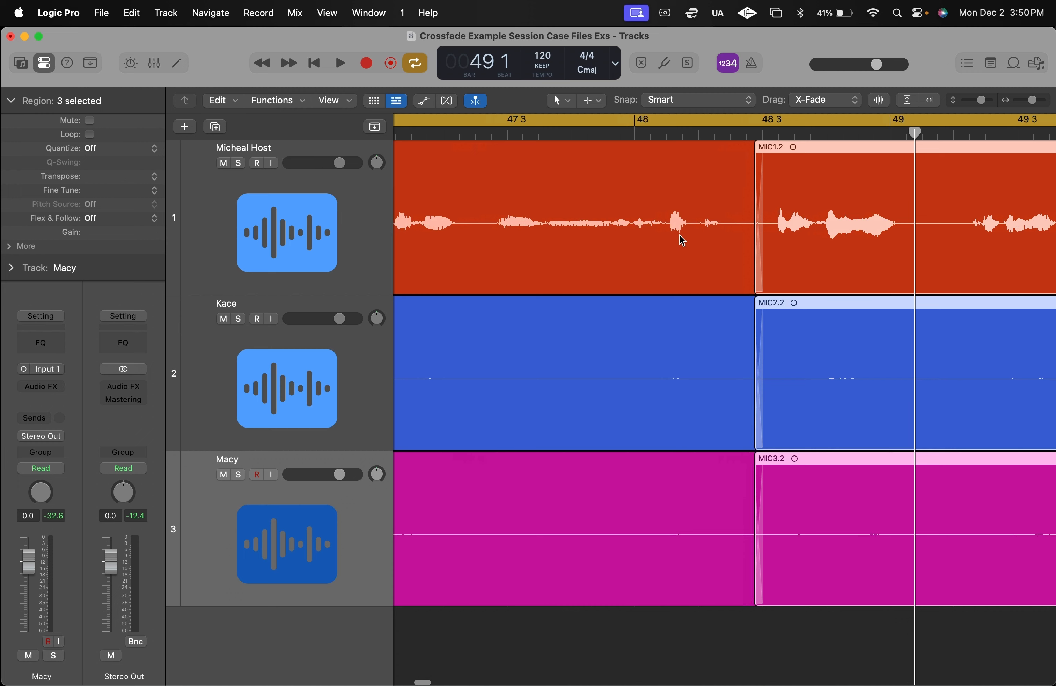
- Play from bar 46 past the edit to about 49 3 to check the tightened timing
key(space)
key(super+Left)
scroll(828, 245, right, 7)
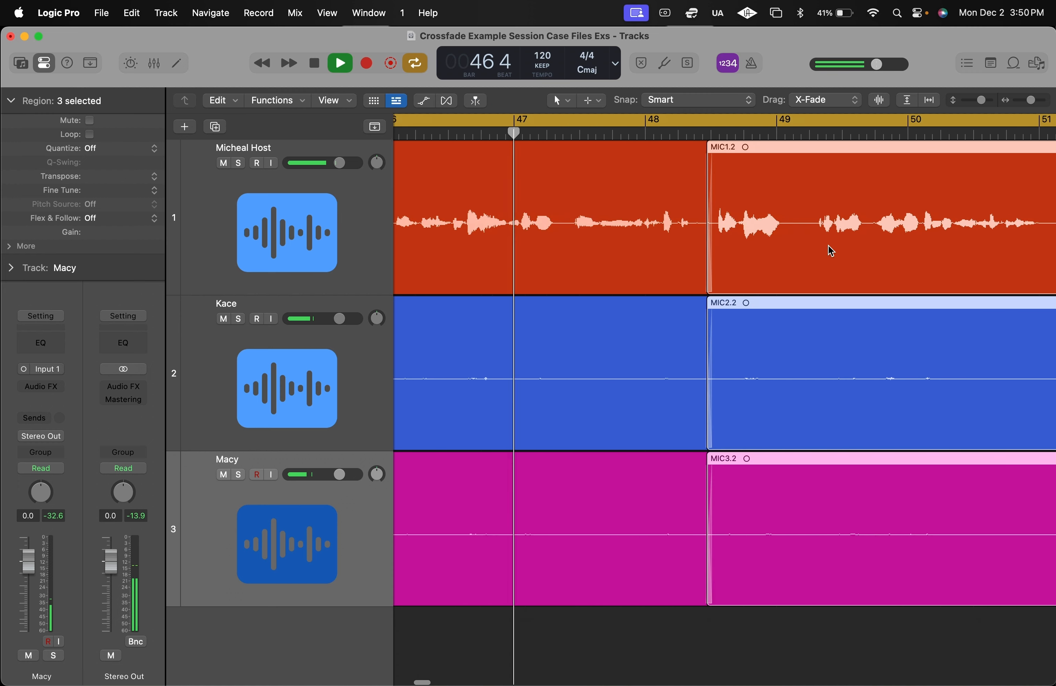
scroll(829, 245, right, 2)
scroll(852, 215, left, 4)
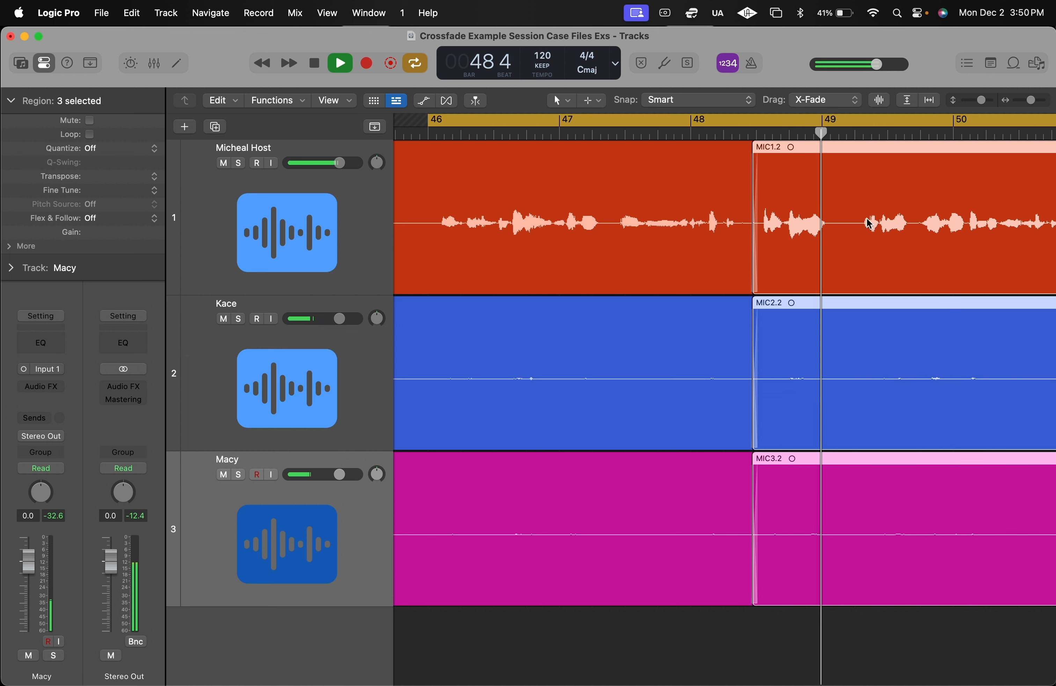
key(space)
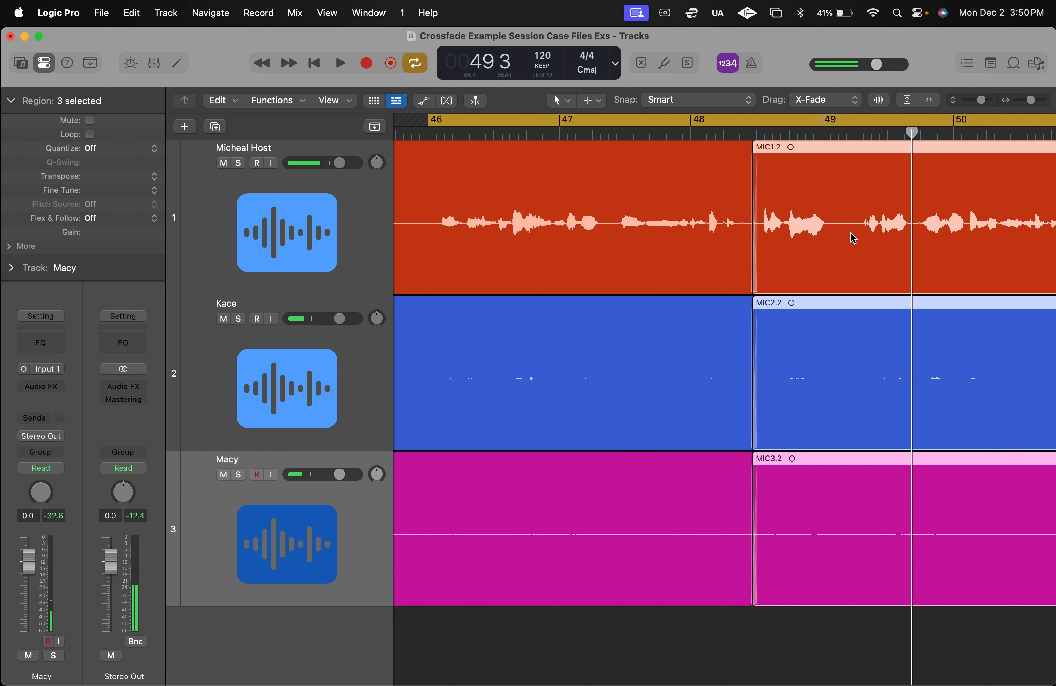
- Shift the three later regions slightly later so they meet the earlier regions edge to edge at about 48 3
scroll(797, 246, up, 10)
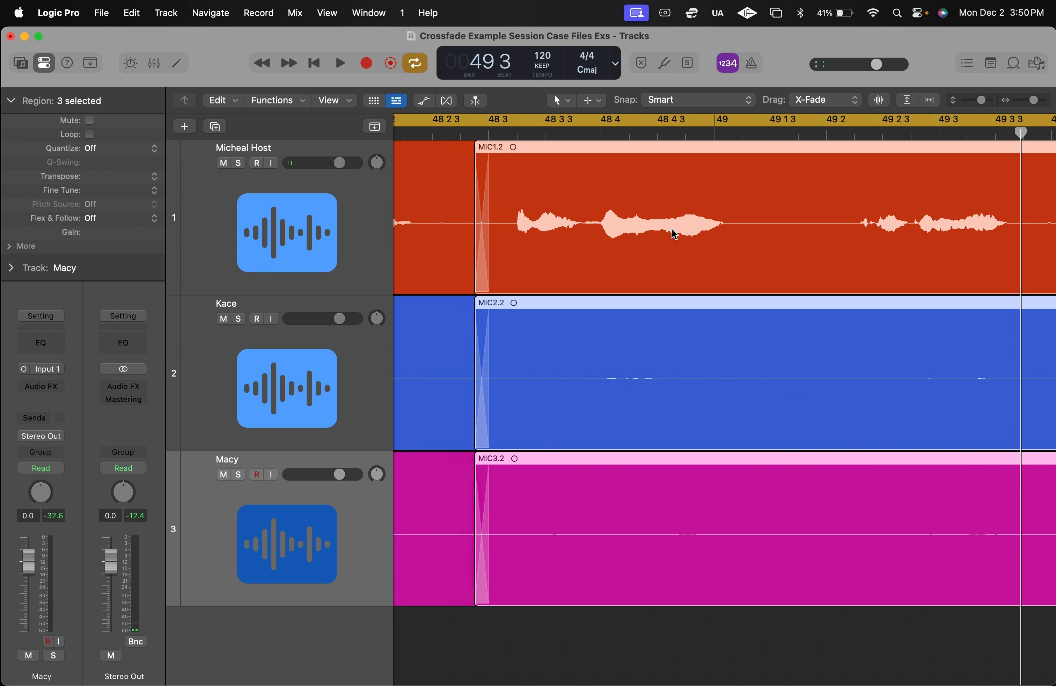
scroll(674, 234, up, 4)
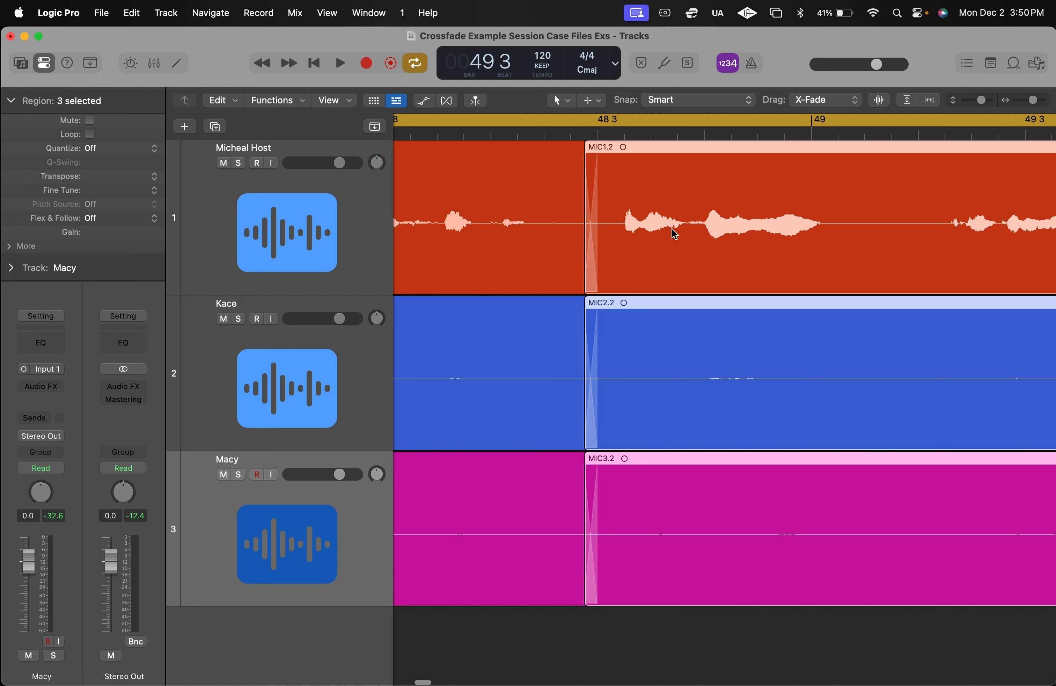
scroll(632, 229, up, 8)
drag(731, 215, 764, 218)
click(692, 616)
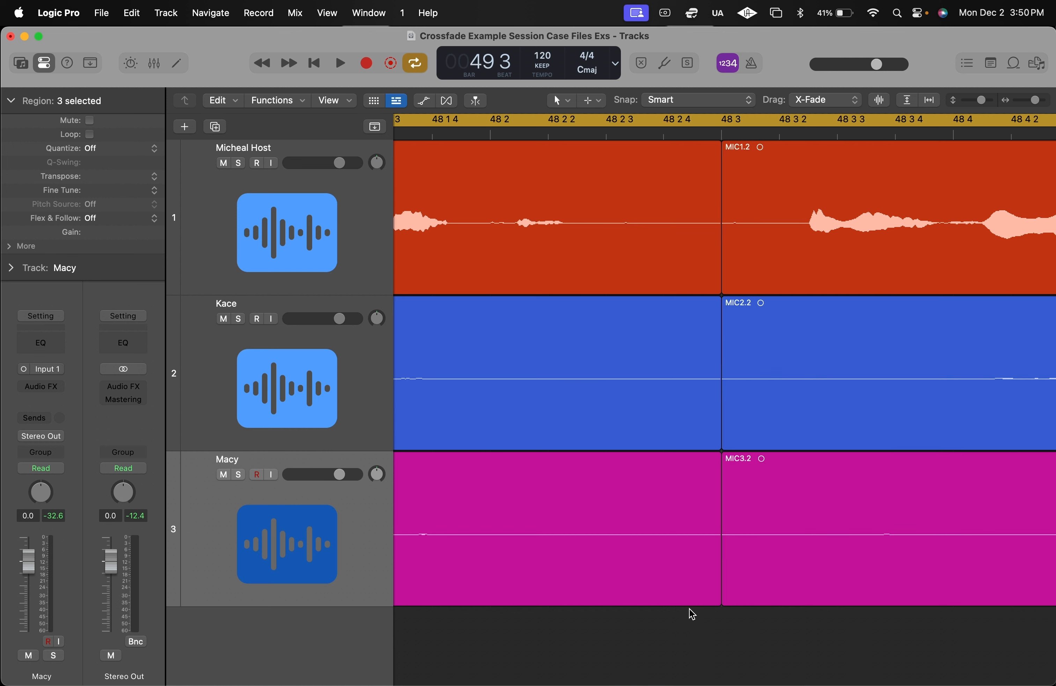
- Extend the ends of the three earlier regions just past 48 3 to form short crossfades with the later regions
drag(692, 616, 619, 231)
drag(717, 266, 754, 265)
click(643, 602)
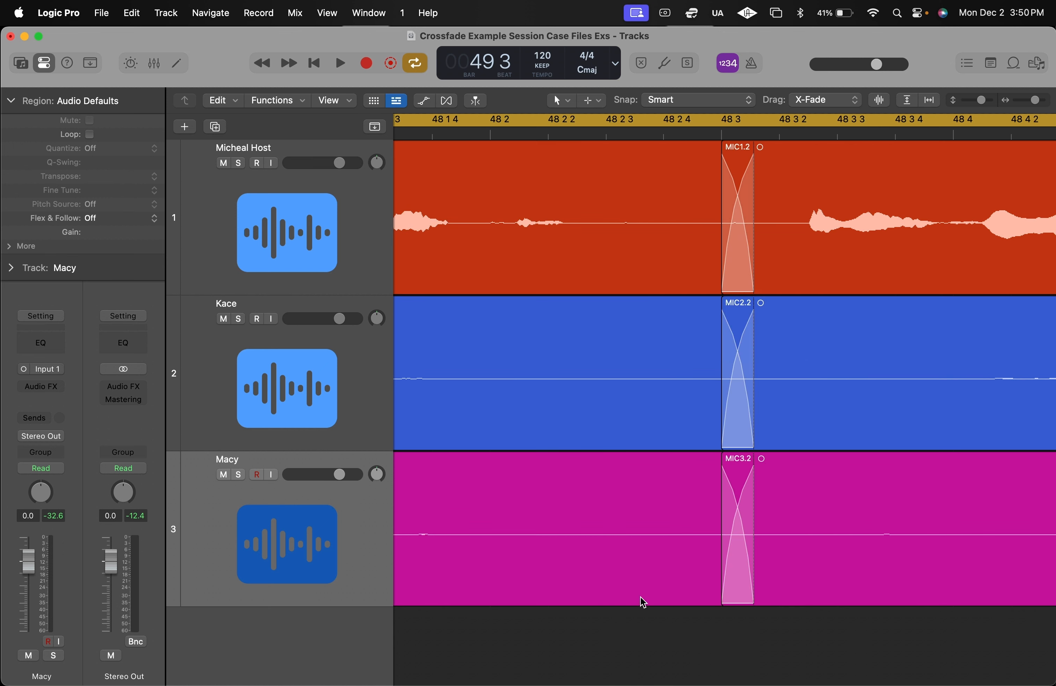
- Play from bar 46 across the new crossfades to about bar 49 to check the edit
key(super+Left)
key(super+Left)
key(super+Left)
key(super+Left)
key(super+Left)
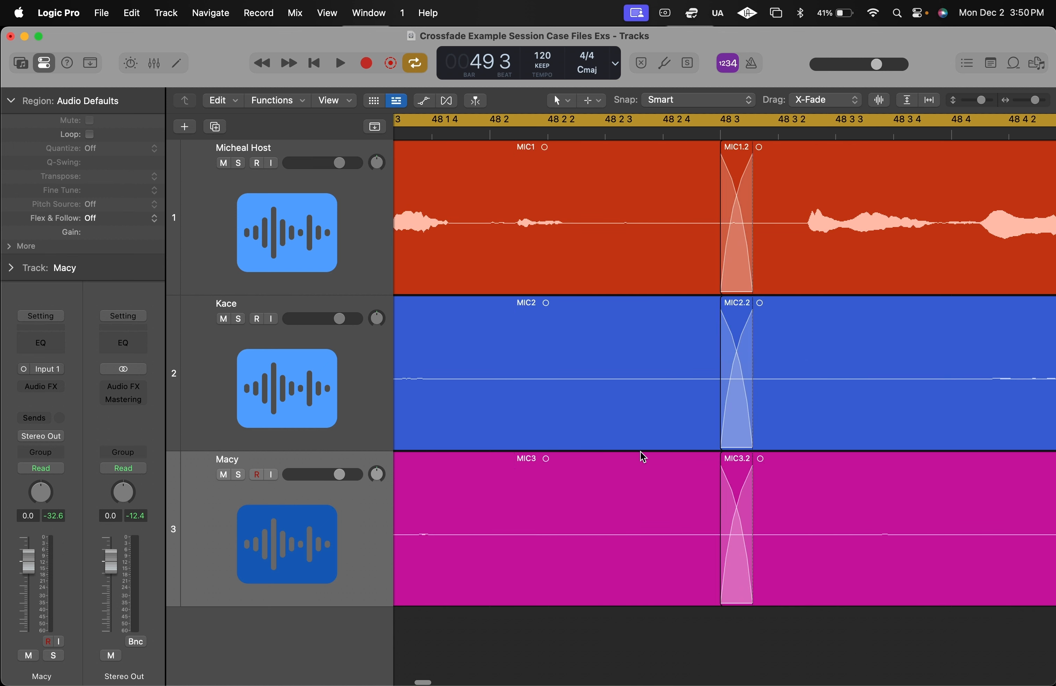
key(space)
key(super+Left)
key(super+Left)
key(super+Left)
key(super+Left)
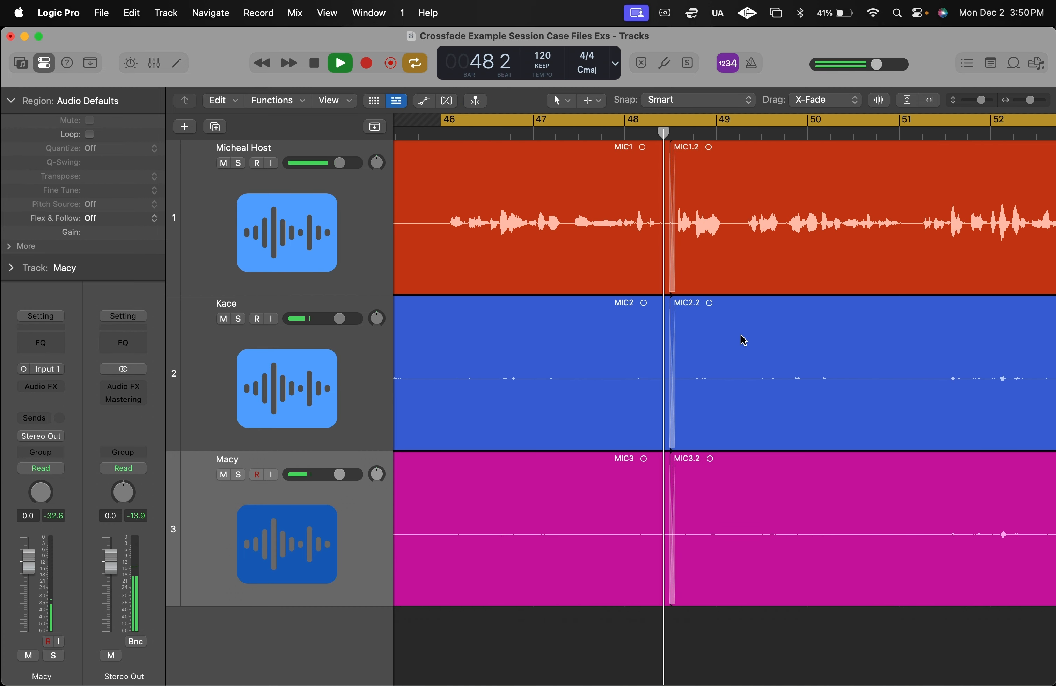
key(super+Left)
key(super+Left)
key(space)
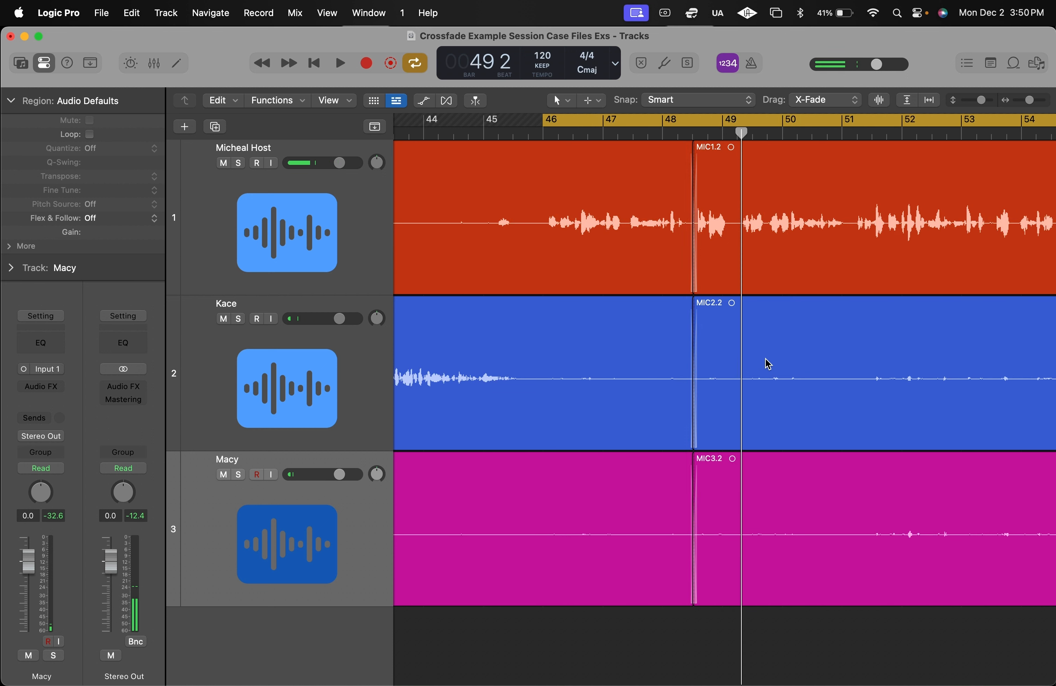
- Examine the finished crossfades on the three tracks up close and in the context of the surrounding bars
key(super+Right)
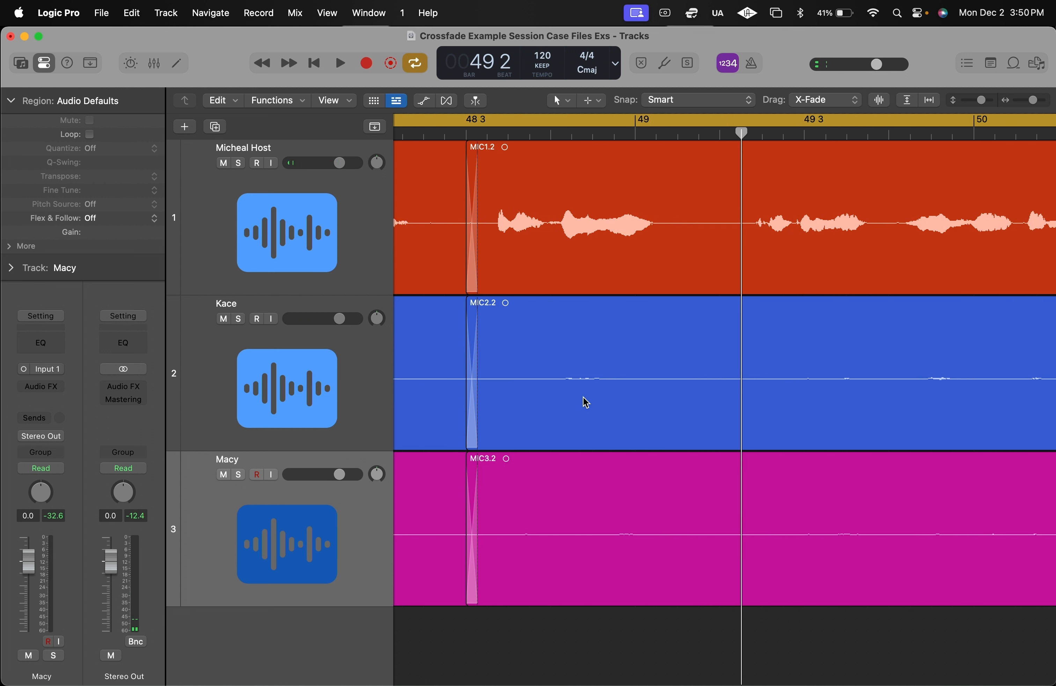
scroll(617, 179, left, 3)
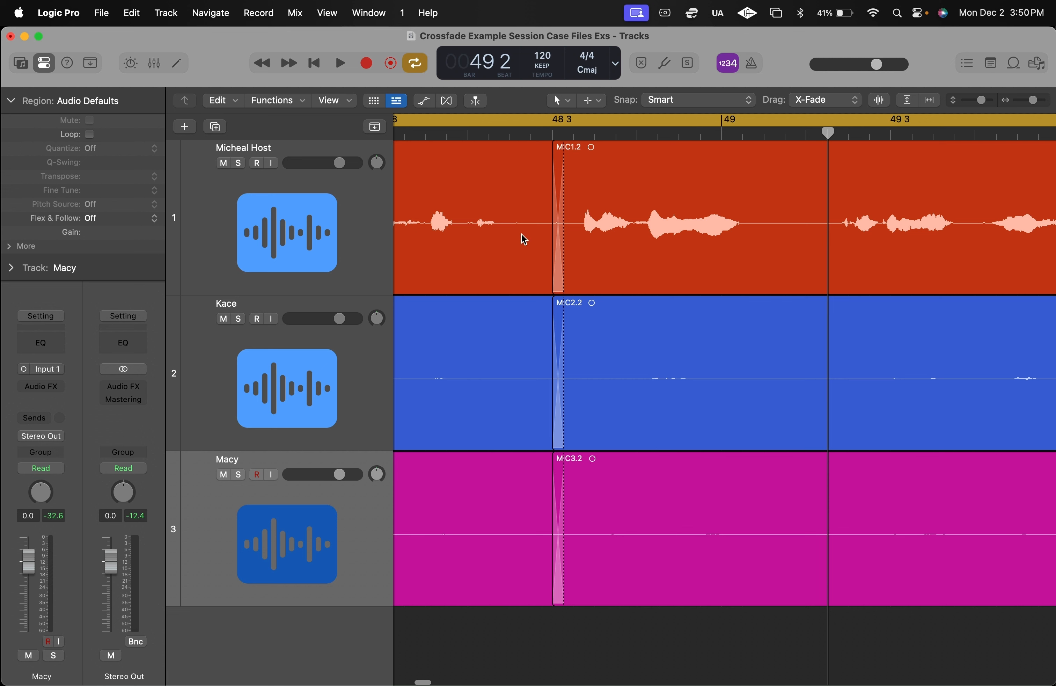
key(super+Left)
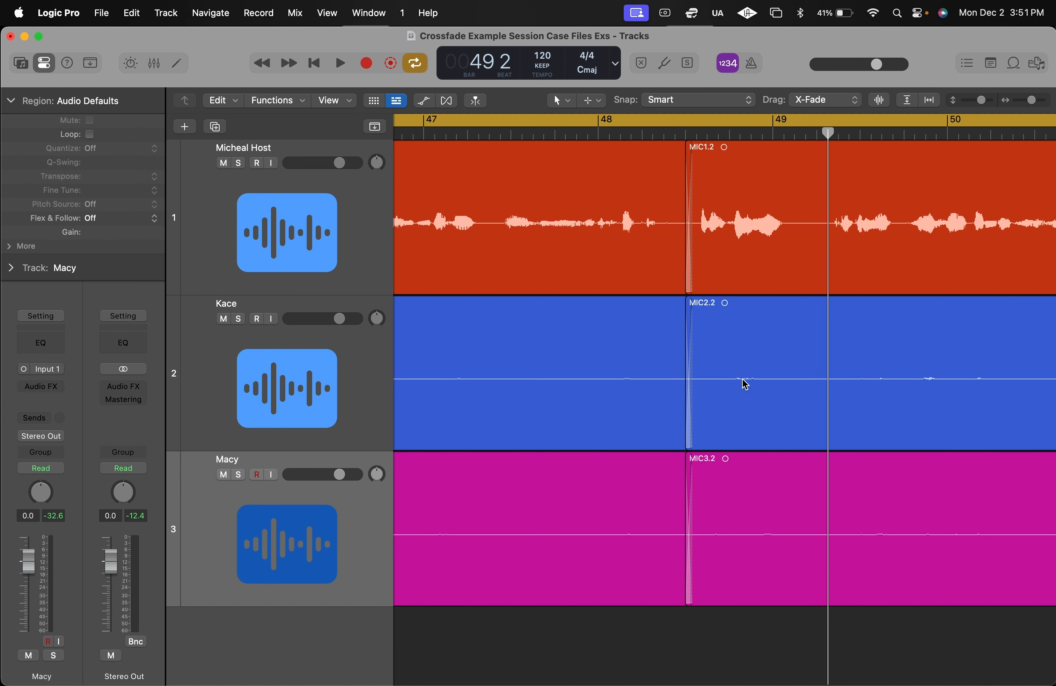
key(super+Right)
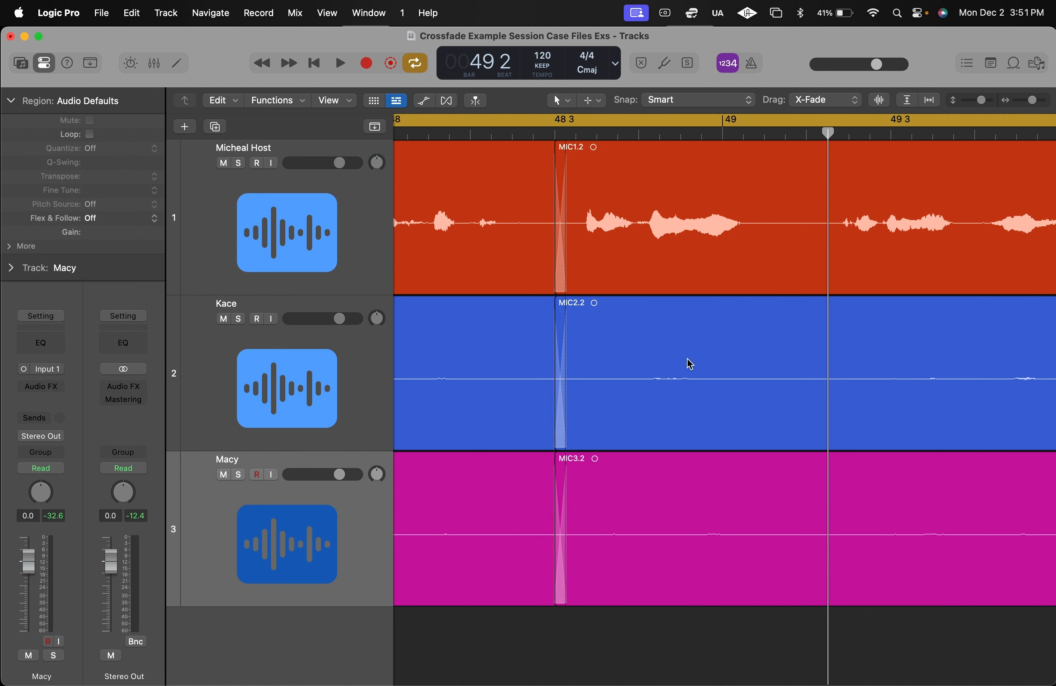
key(super+Left)
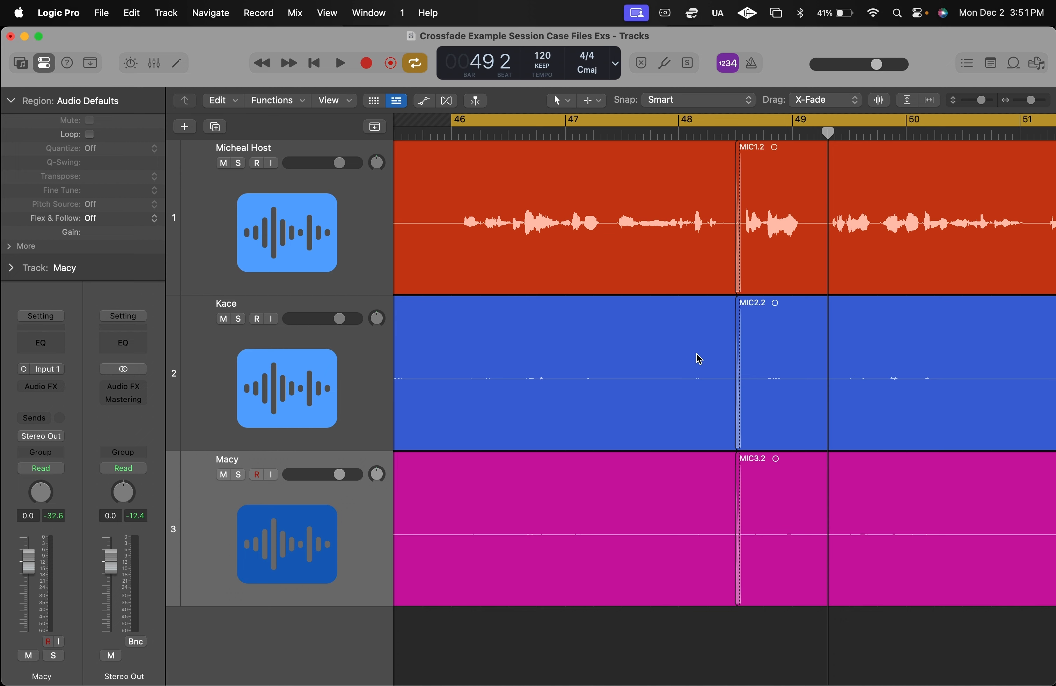
key(super+Left)
key(super+Left)
key(super+Left)
key(super+Left)
key(super+Left)
scroll(675, 356, right, 3)
key(super+Right)
key(super+Right)
key(super+Right)
key(super+Right)
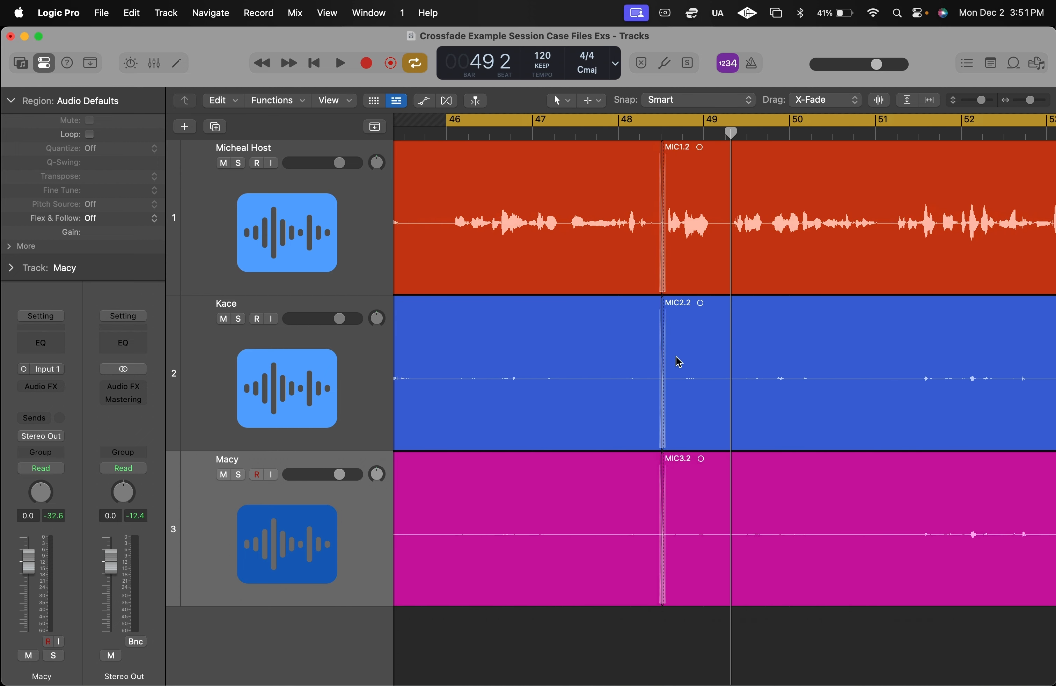
key(super+Left)
key(super+Left)
scroll(676, 357, right, 4)
key(super+Left)
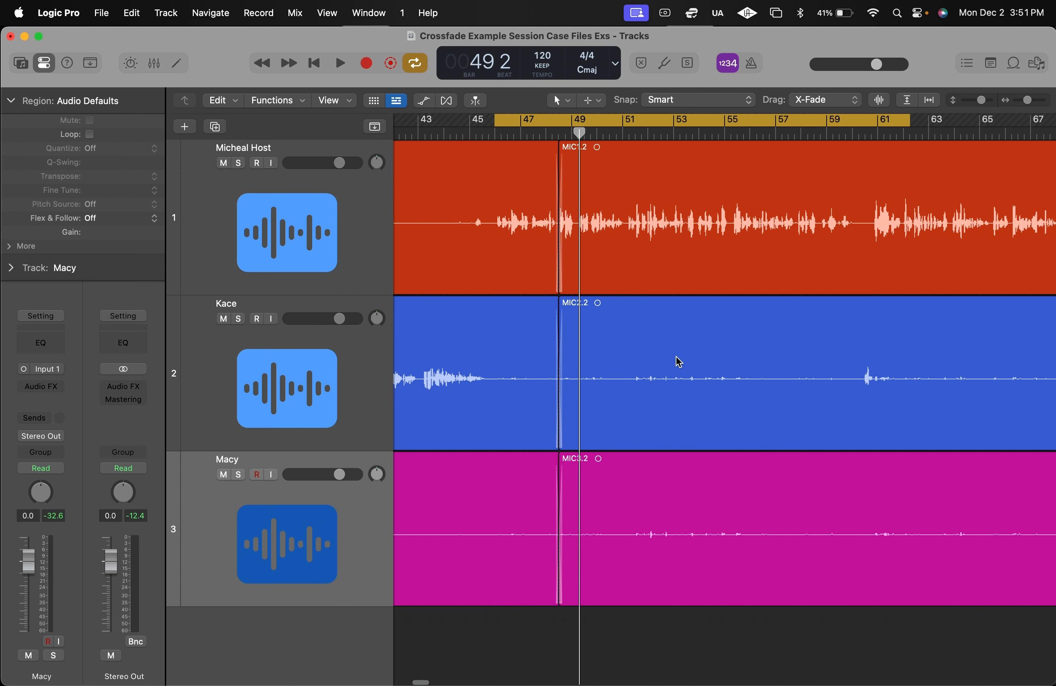
right_click(678, 361)
click(675, 314)
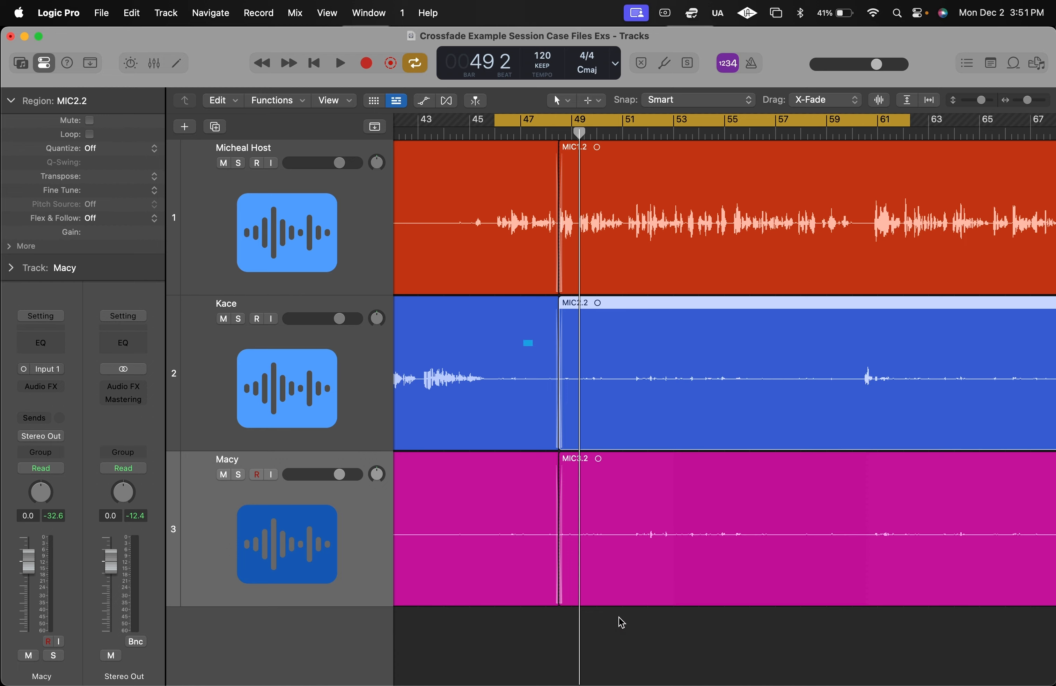